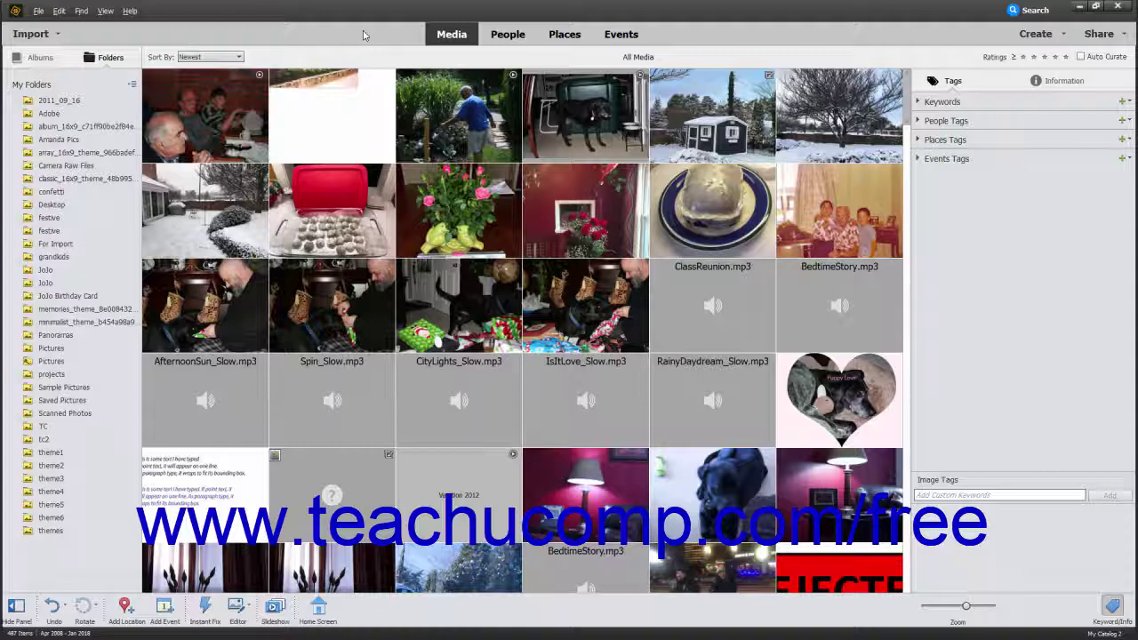
Open the Photo Downloader using Import > From Camera or Card Reader.
{"action": "left_click", "coordinate": [38, 11]}
{"action": "mouse_move", "coordinate": [56, 27]}
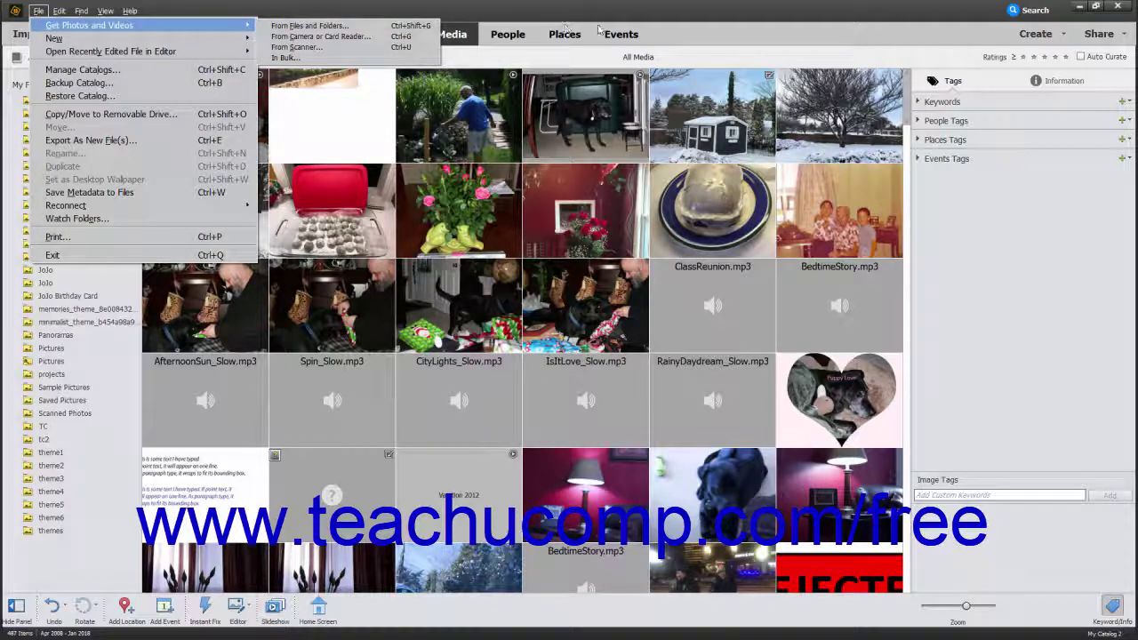
{"action": "key", "text": "Escape"}
{"action": "key", "text": "Escape"}
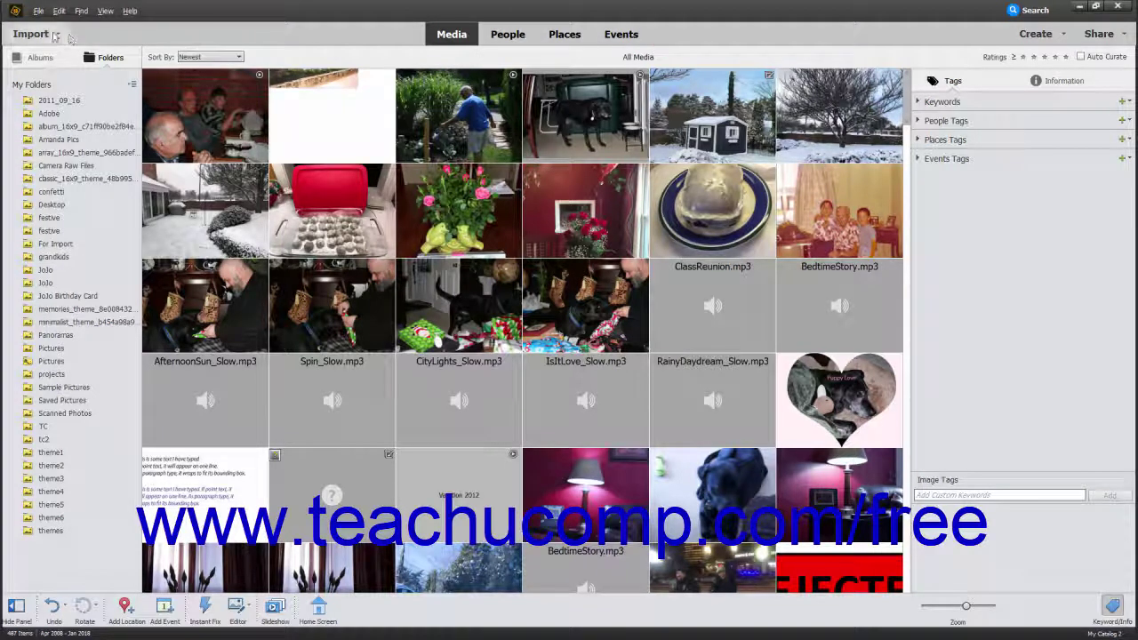
{"action": "left_click", "coordinate": [55, 34]}
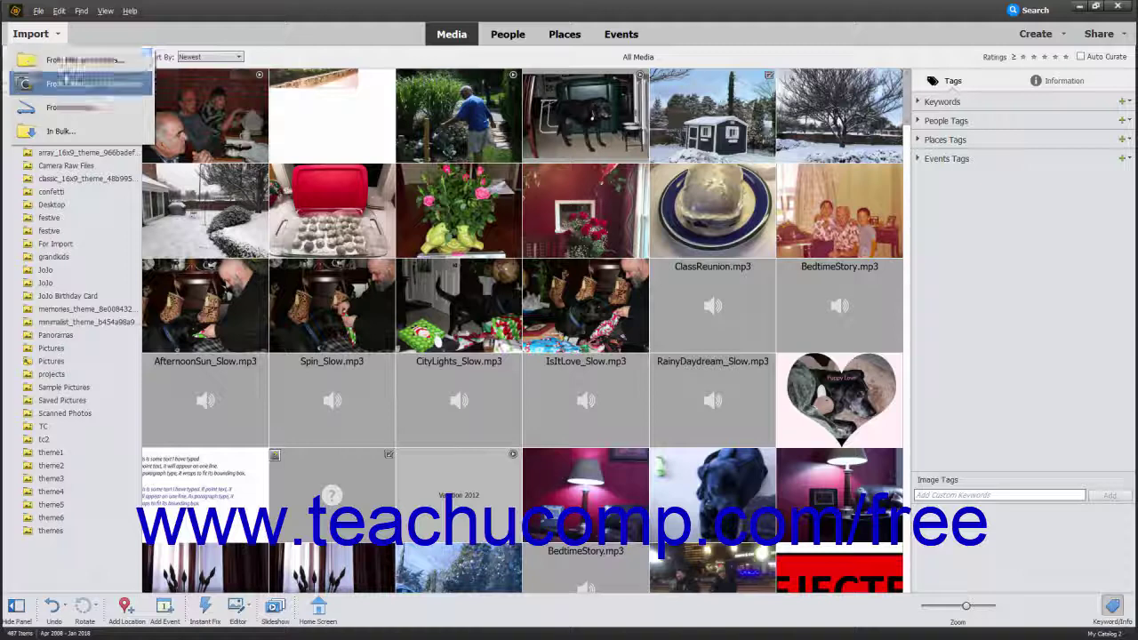
{"action": "left_click", "coordinate": [65, 86]}
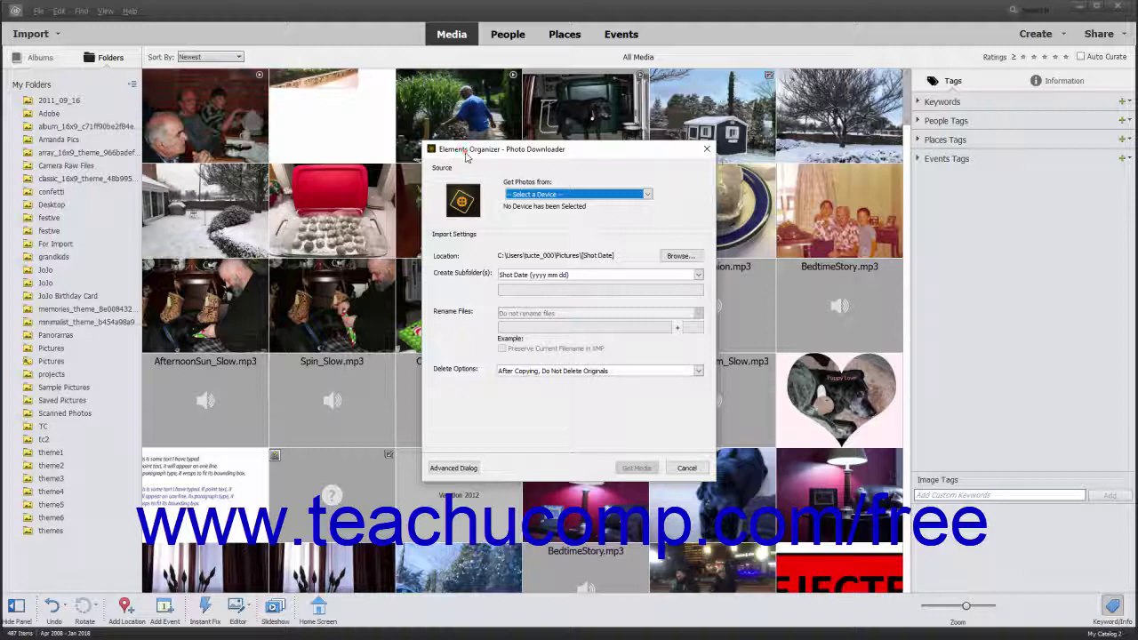
Select Canon EOS DIGITAL REBEL XTi as the Get Photos from source.
{"action": "left_click", "coordinate": [647, 195]}
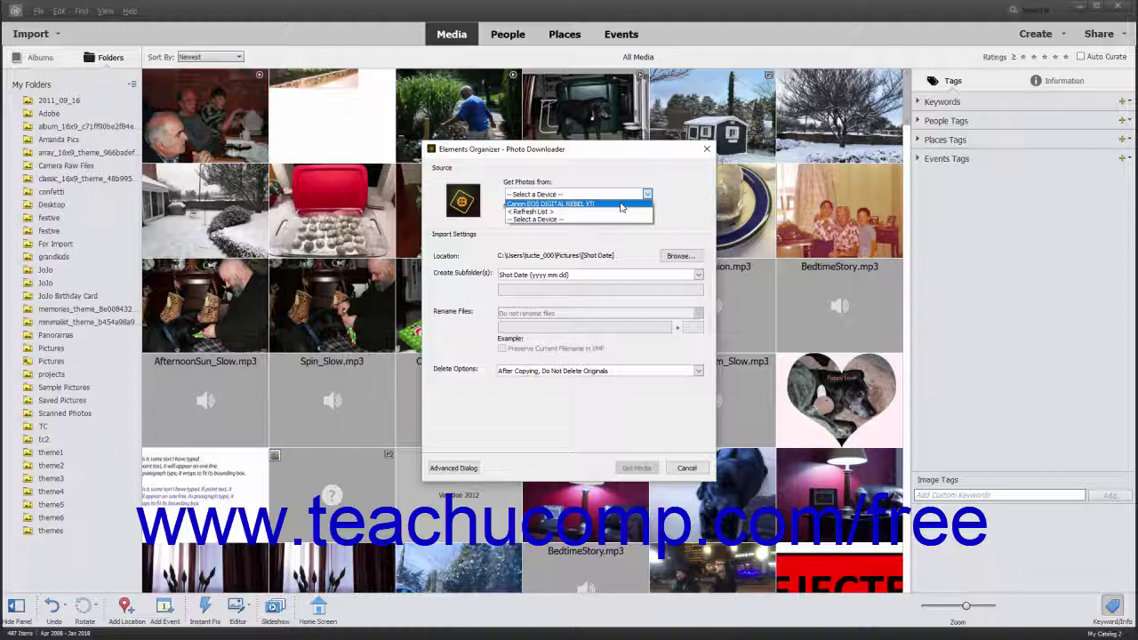
{"action": "left_click", "coordinate": [622, 203]}
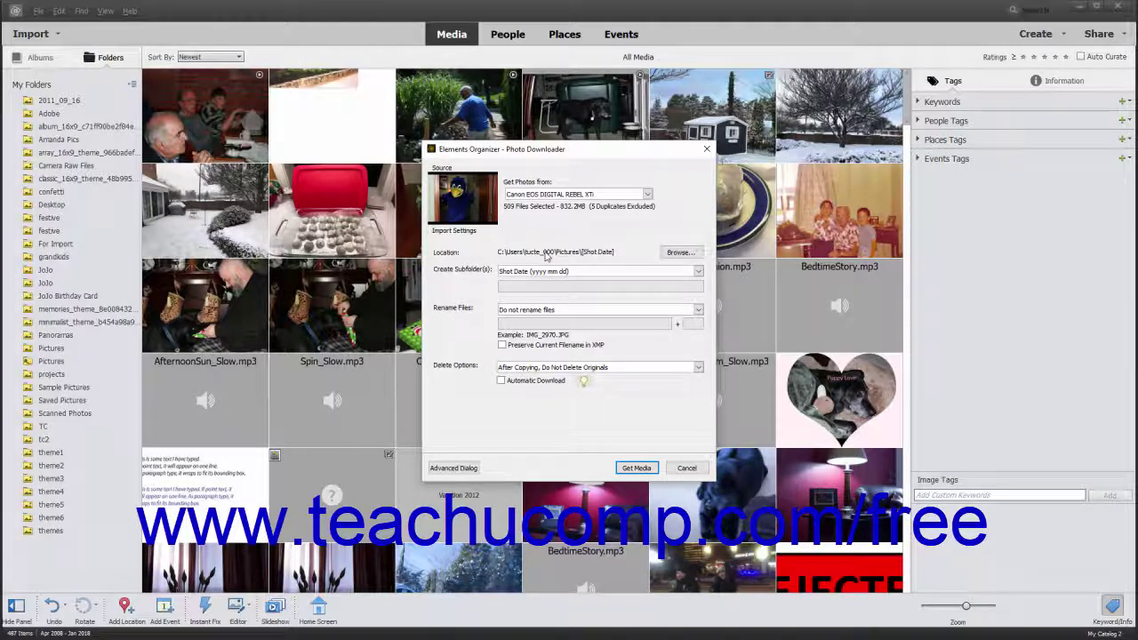
{"action": "left_click", "coordinate": [680, 254]}
Set Create Subfolder(s) to None after briefly trying Custom Name.
{"action": "left_click", "coordinate": [697, 272]}
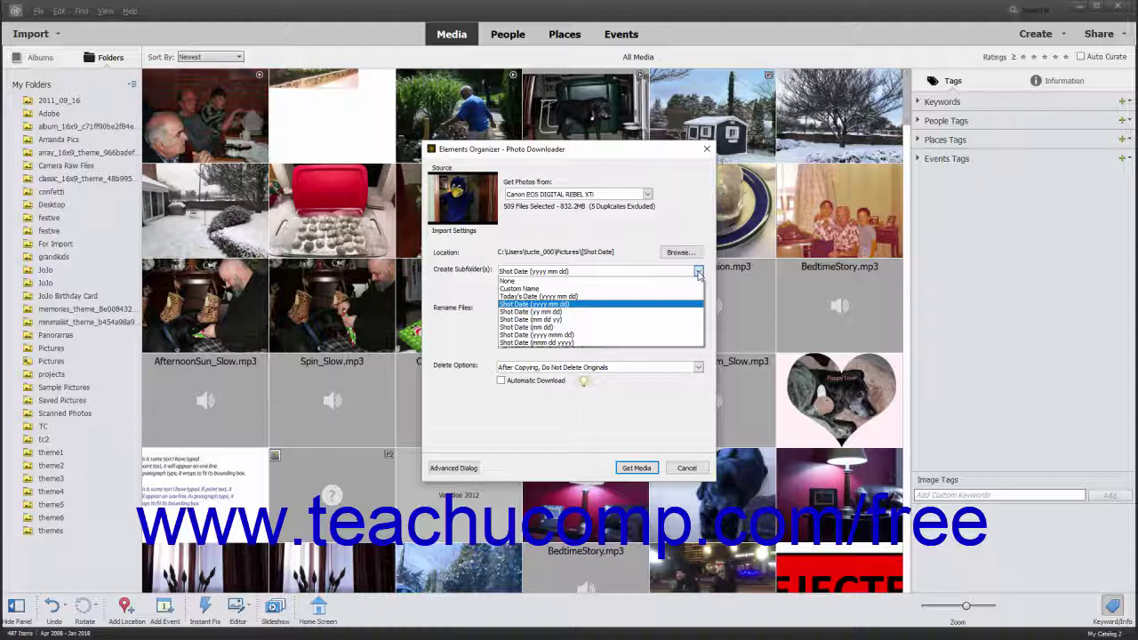
{"action": "left_click", "coordinate": [594, 289]}
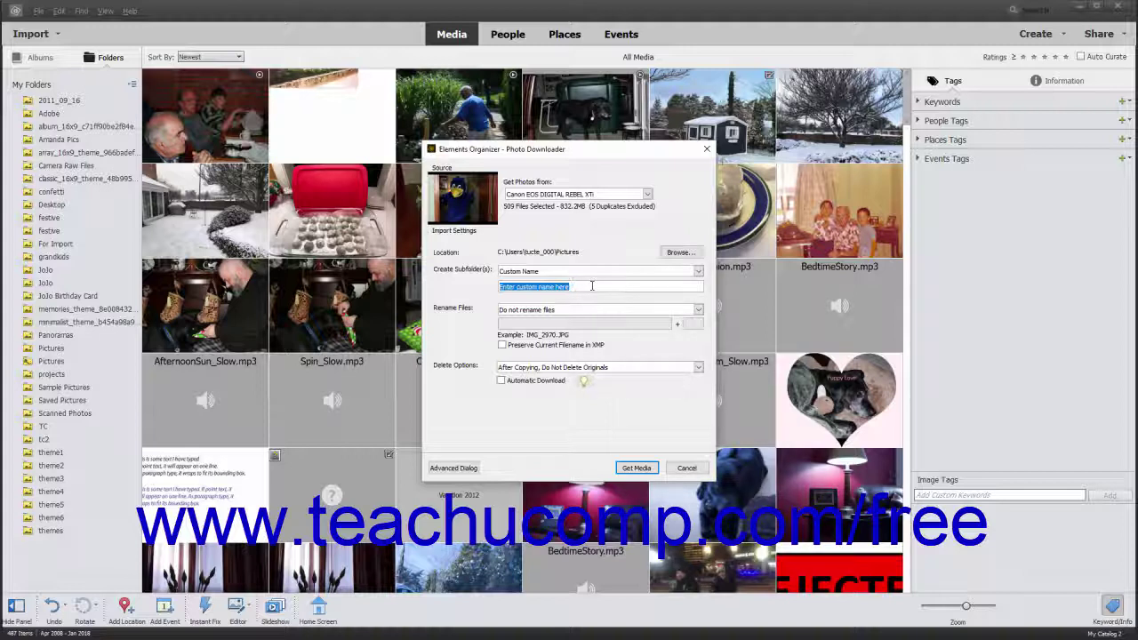
{"action": "left_click", "coordinate": [698, 271]}
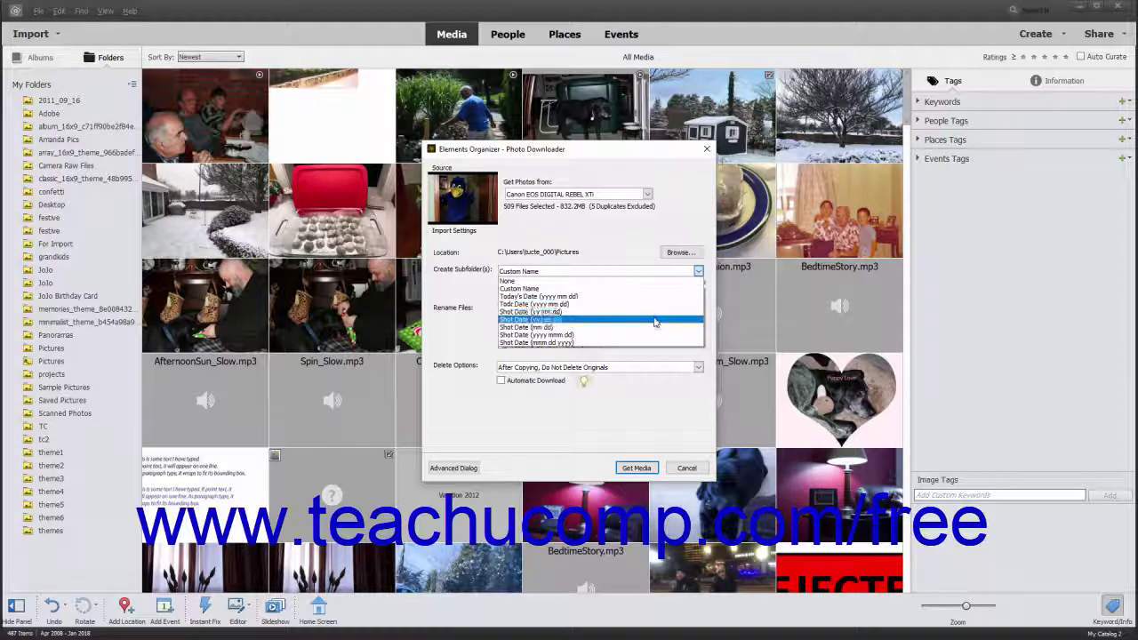
{"action": "left_click", "coordinate": [694, 271]}
{"action": "left_click", "coordinate": [694, 270]}
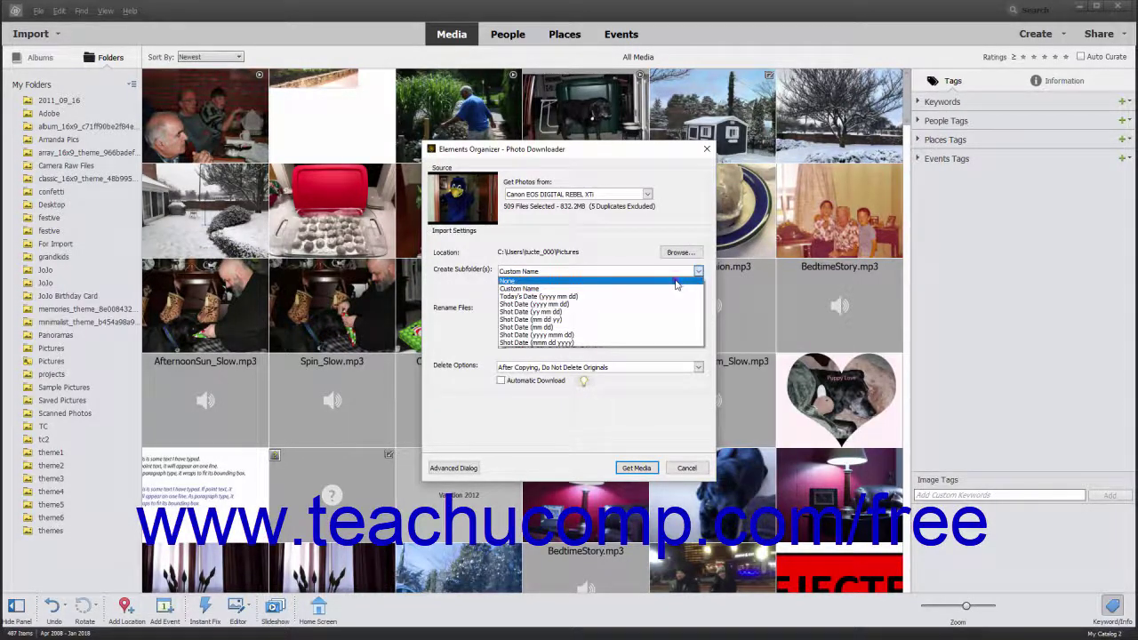
{"action": "left_click", "coordinate": [690, 280]}
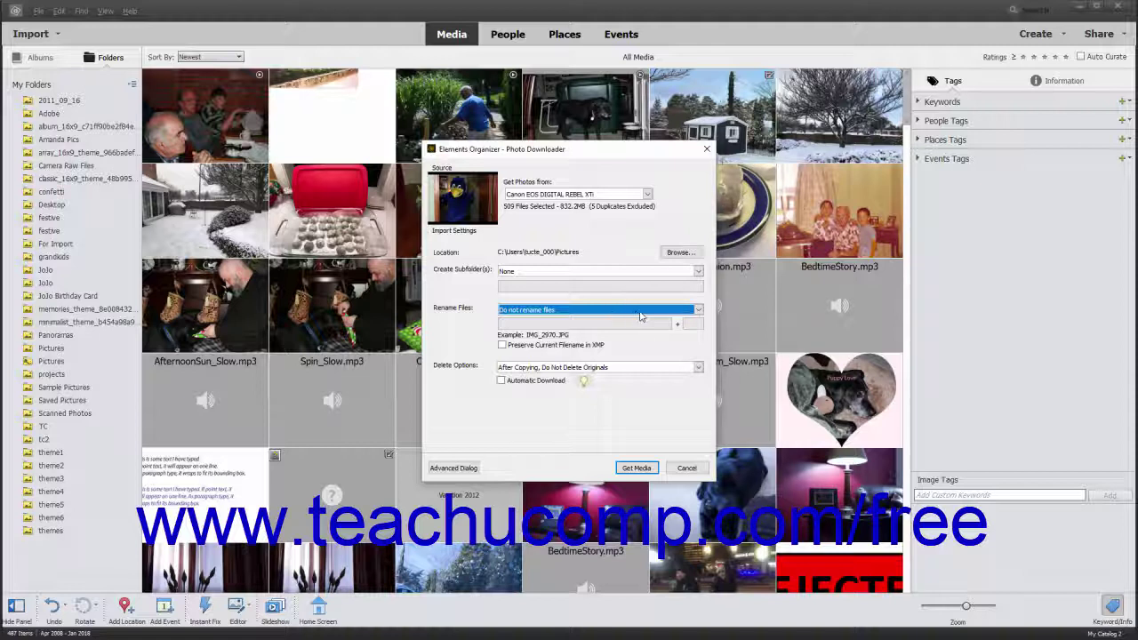
Set Rename Files to Custom Name, numbered starting at 1.
{"action": "left_click", "coordinate": [698, 311]}
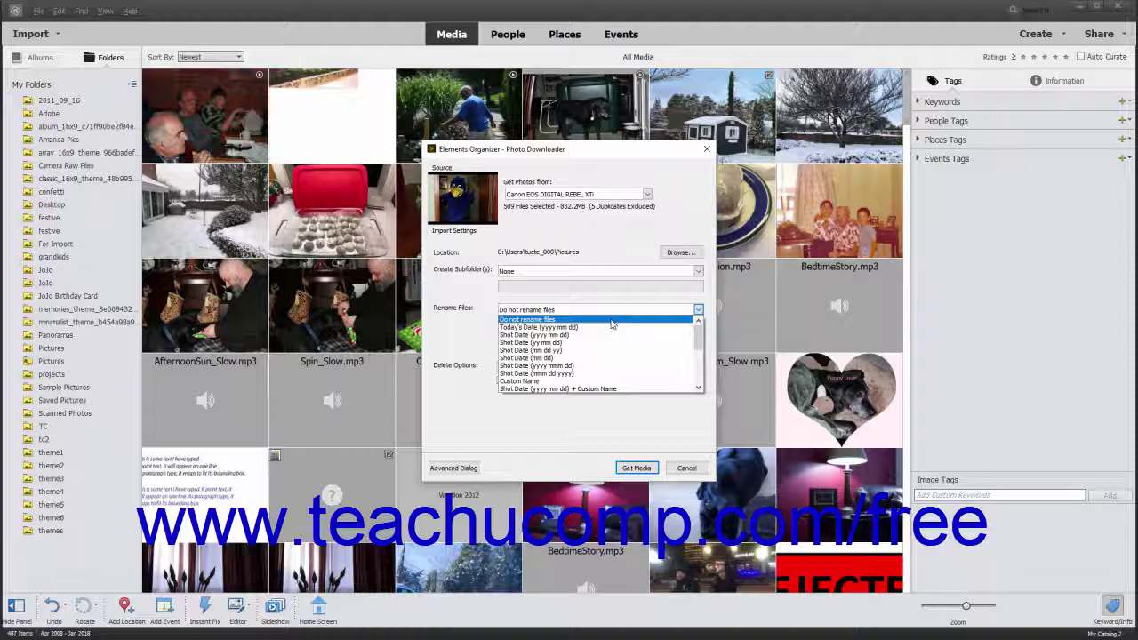
{"action": "left_click", "coordinate": [561, 381]}
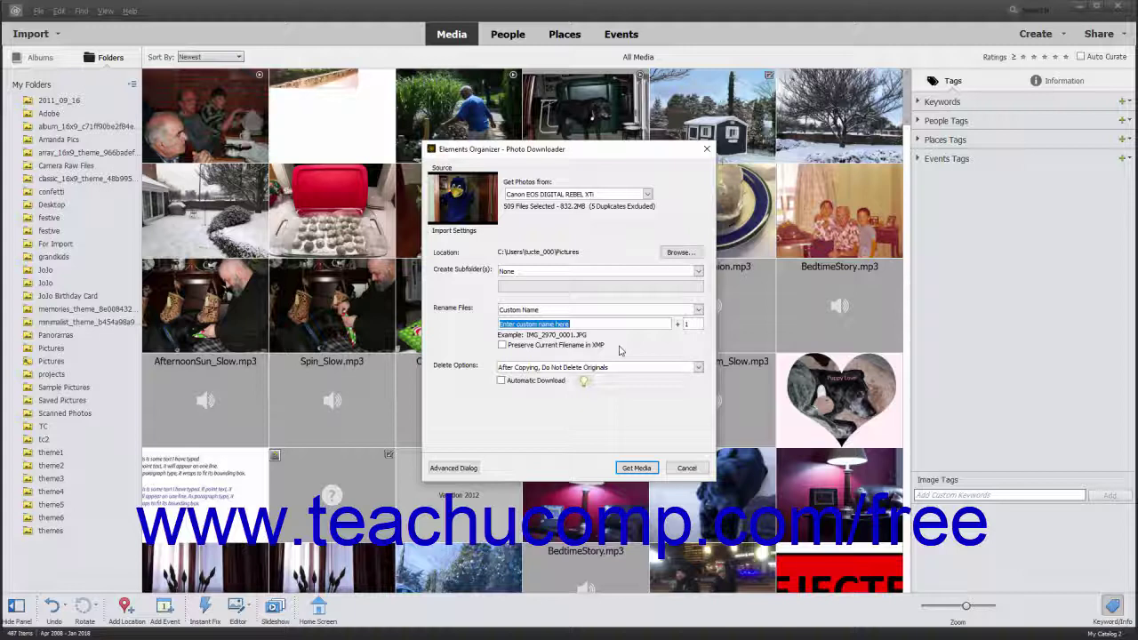
{"action": "left_click", "coordinate": [696, 325]}
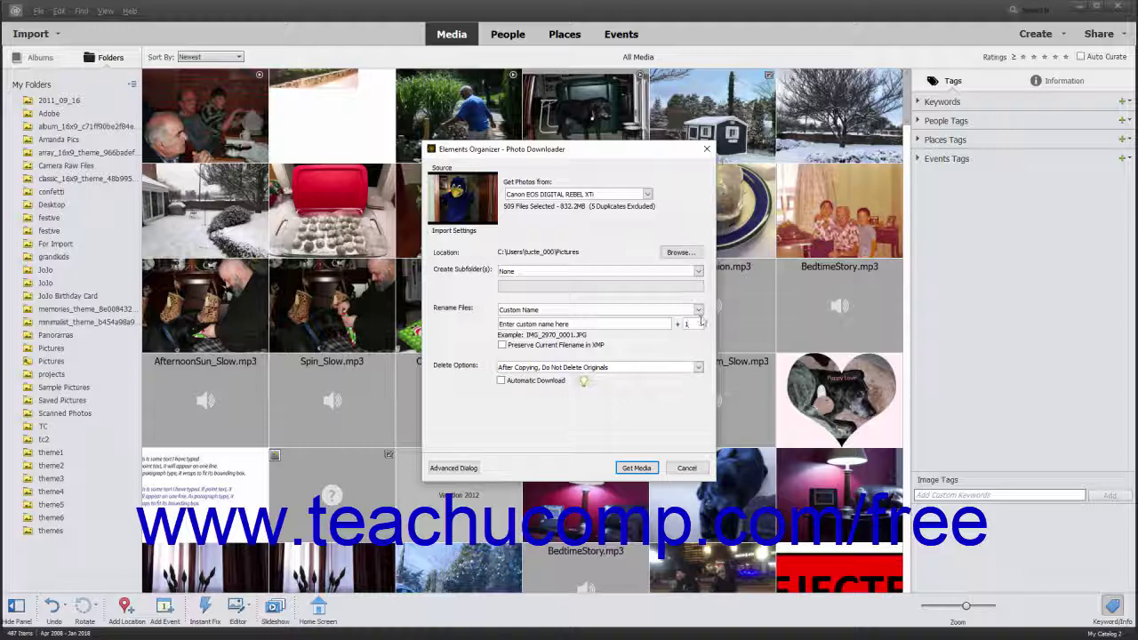
{"action": "left_click", "coordinate": [699, 311]}
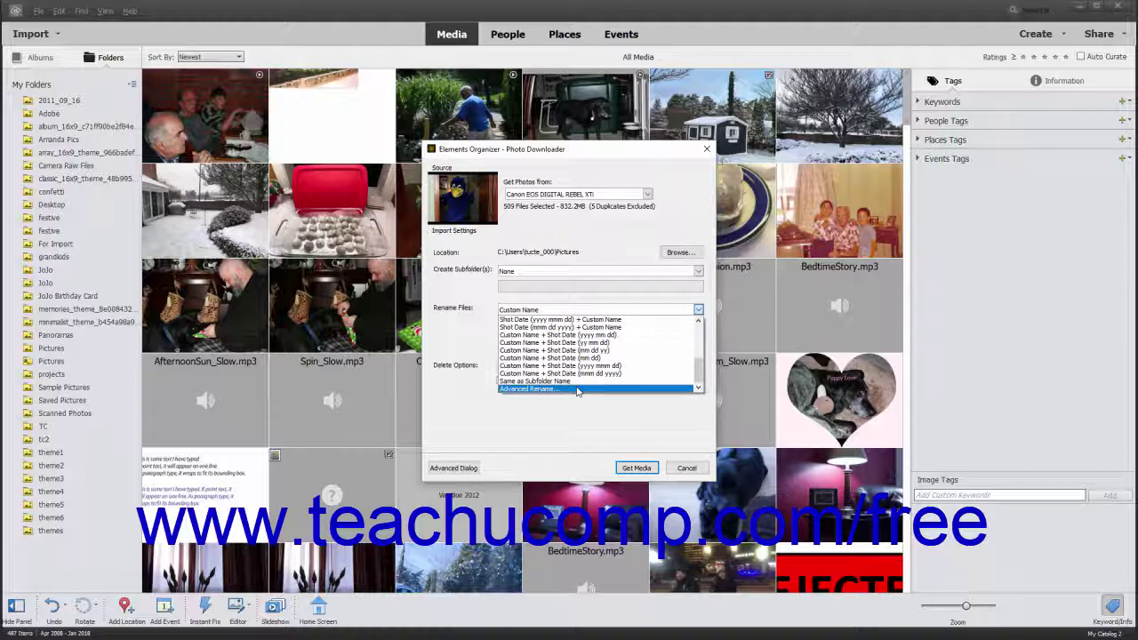
In Advanced Rename, replace Sequence Number with a lowercase Sequence Letter, giving 20180612_a.JPG.
{"action": "left_click", "coordinate": [577, 392]}
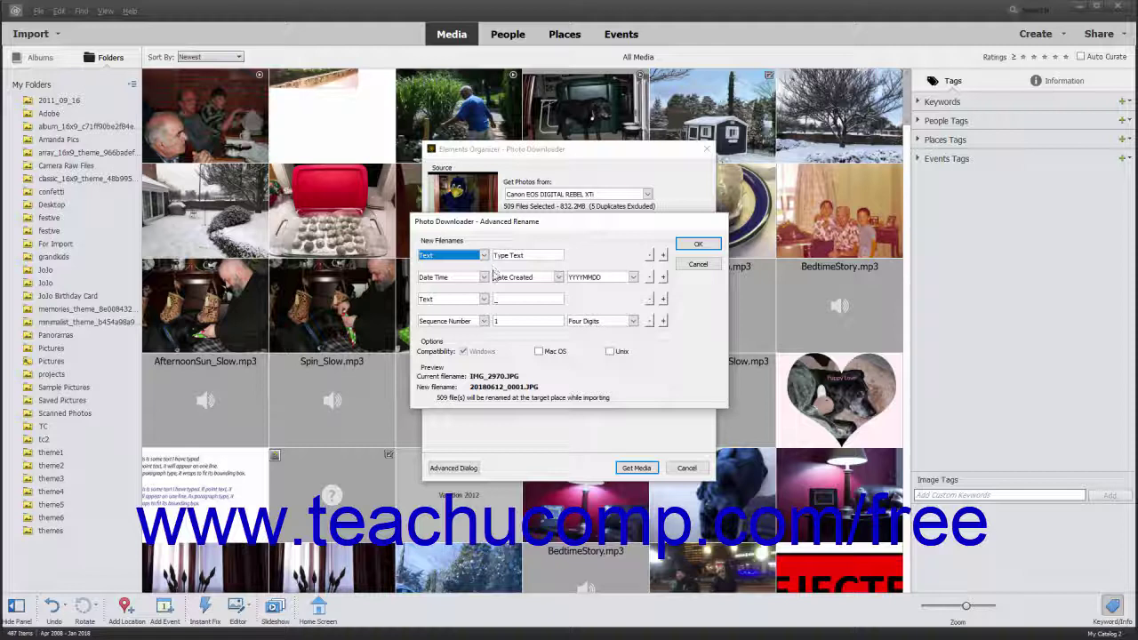
{"action": "left_click", "coordinate": [649, 322]}
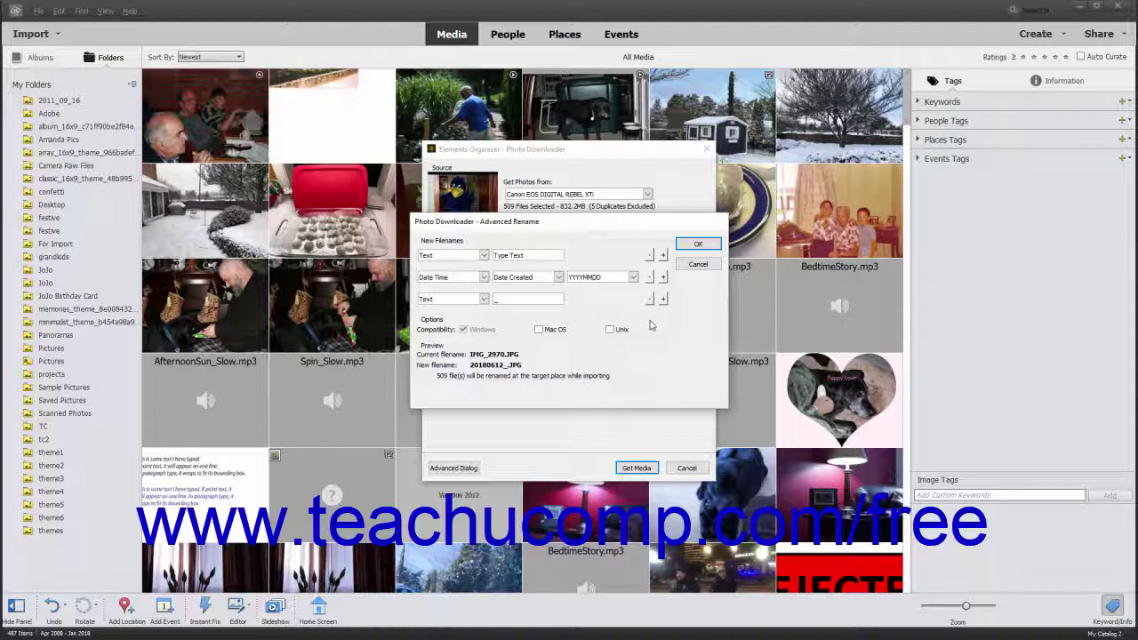
{"action": "left_click", "coordinate": [662, 299]}
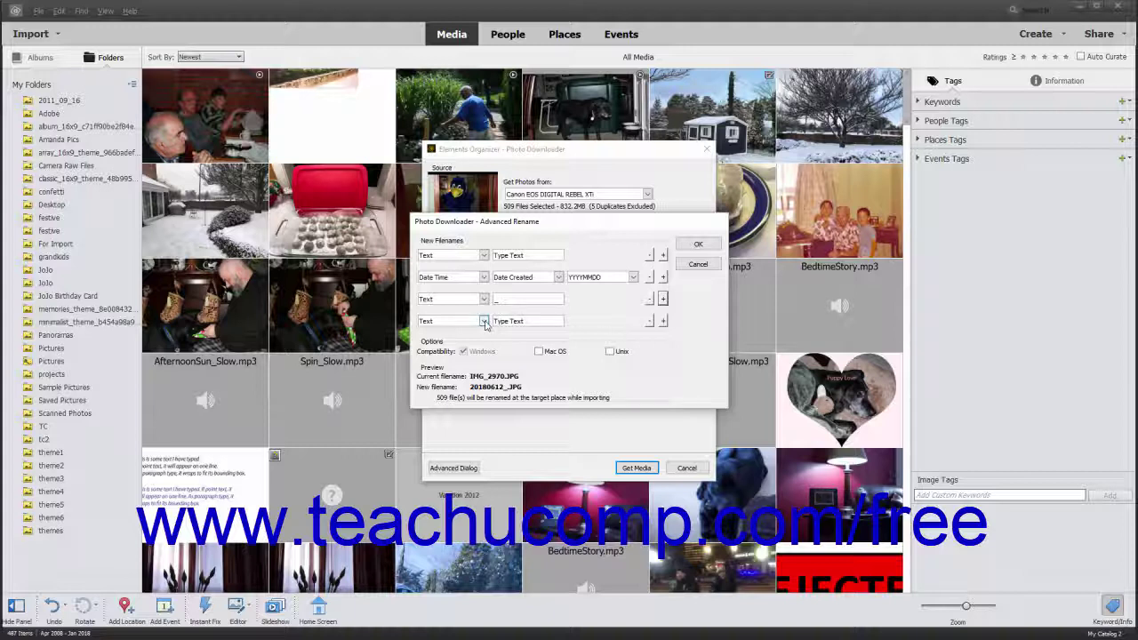
{"action": "left_click", "coordinate": [484, 322]}
{"action": "left_click", "coordinate": [444, 369]}
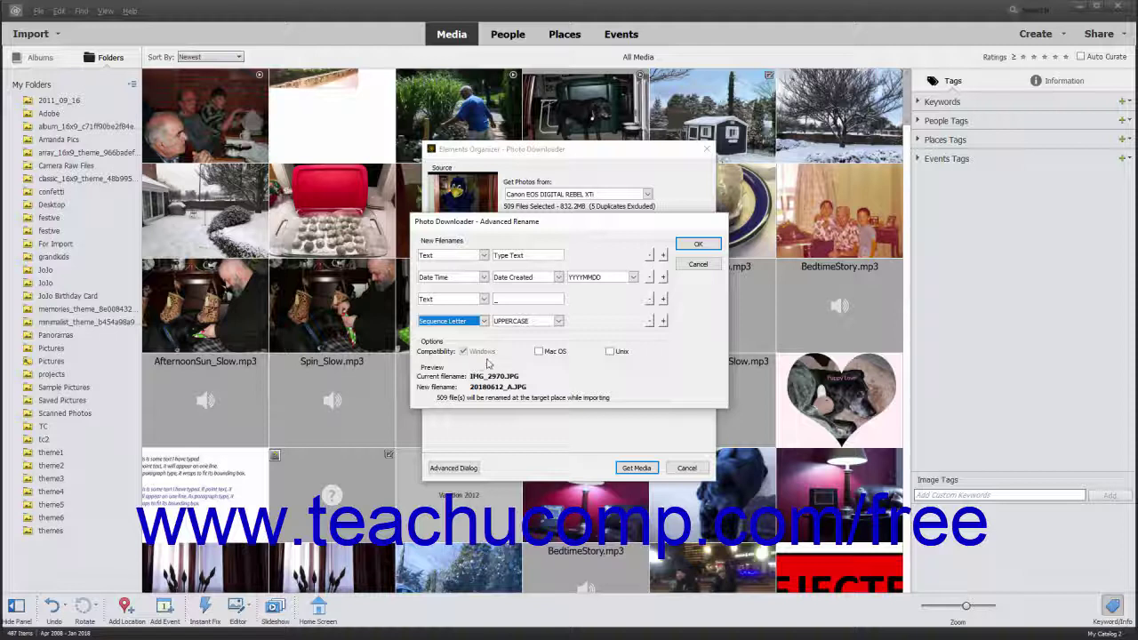
{"action": "left_click", "coordinate": [558, 321]}
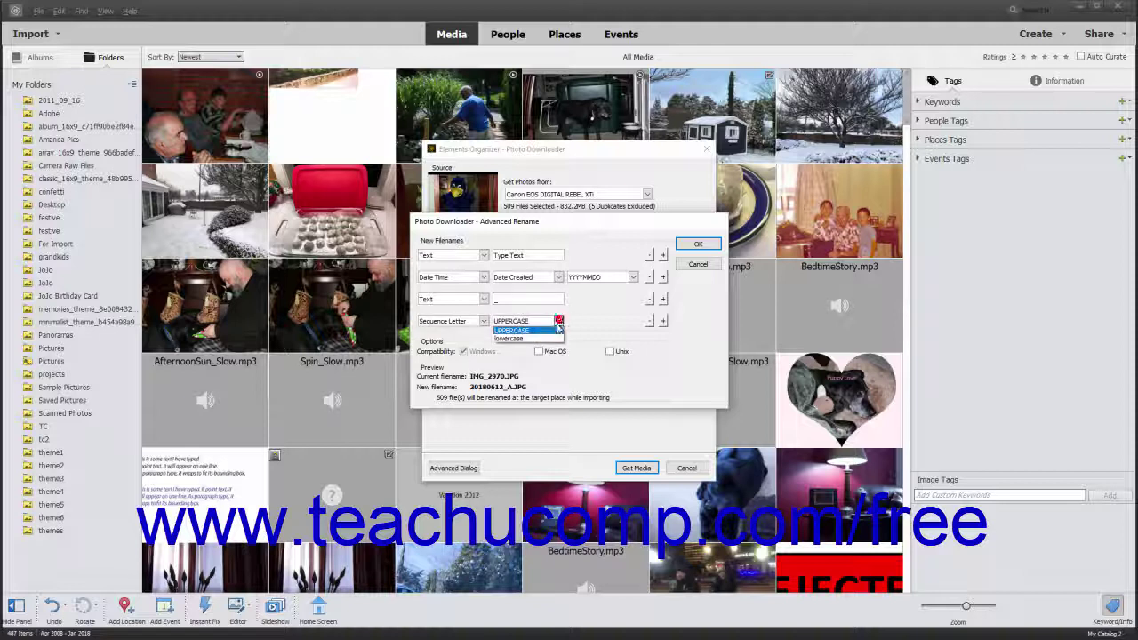
{"action": "left_click", "coordinate": [538, 338]}
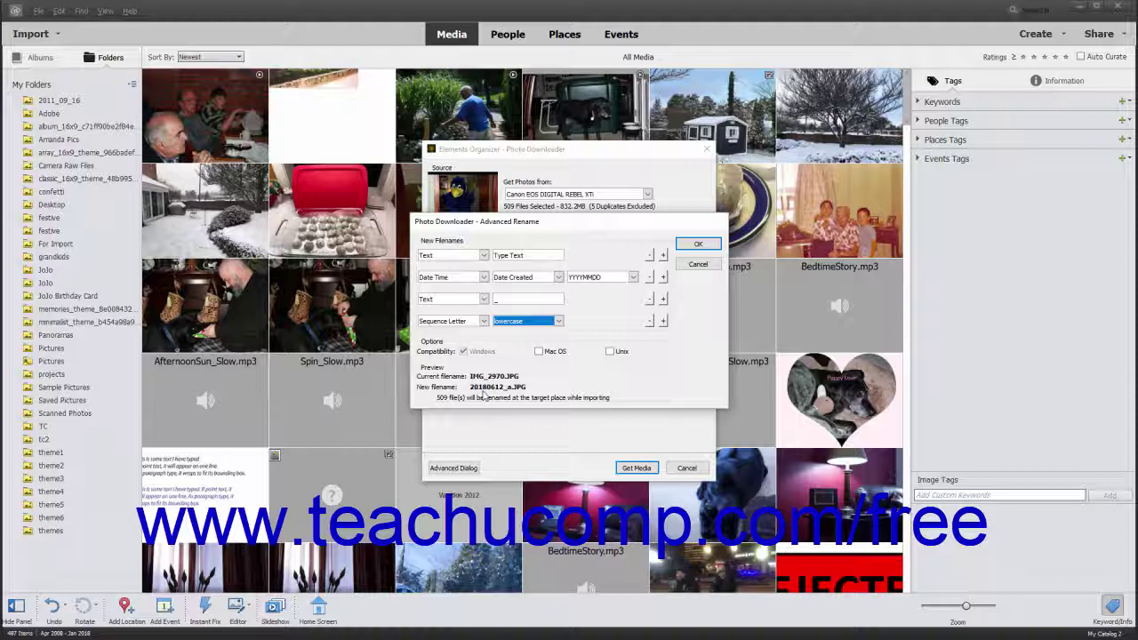
{"action": "left_click", "coordinate": [687, 248]}
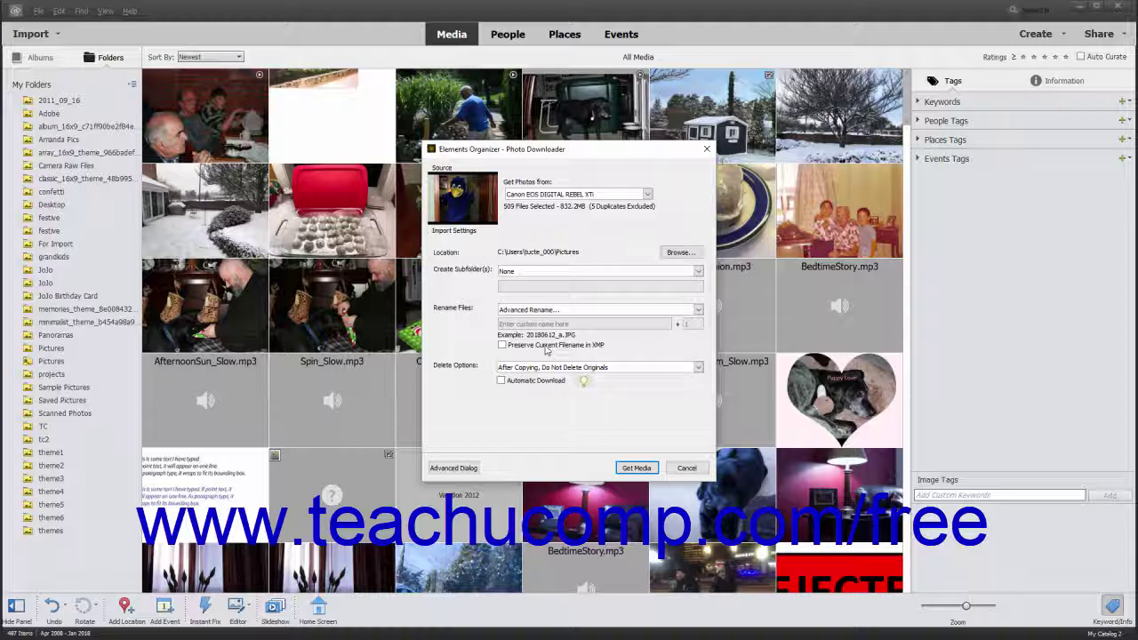
Enable Preserve Current Filename in XMP and switch to the Advanced Dialog.
{"action": "left_click", "coordinate": [546, 350]}
{"action": "left_click", "coordinate": [455, 469]}
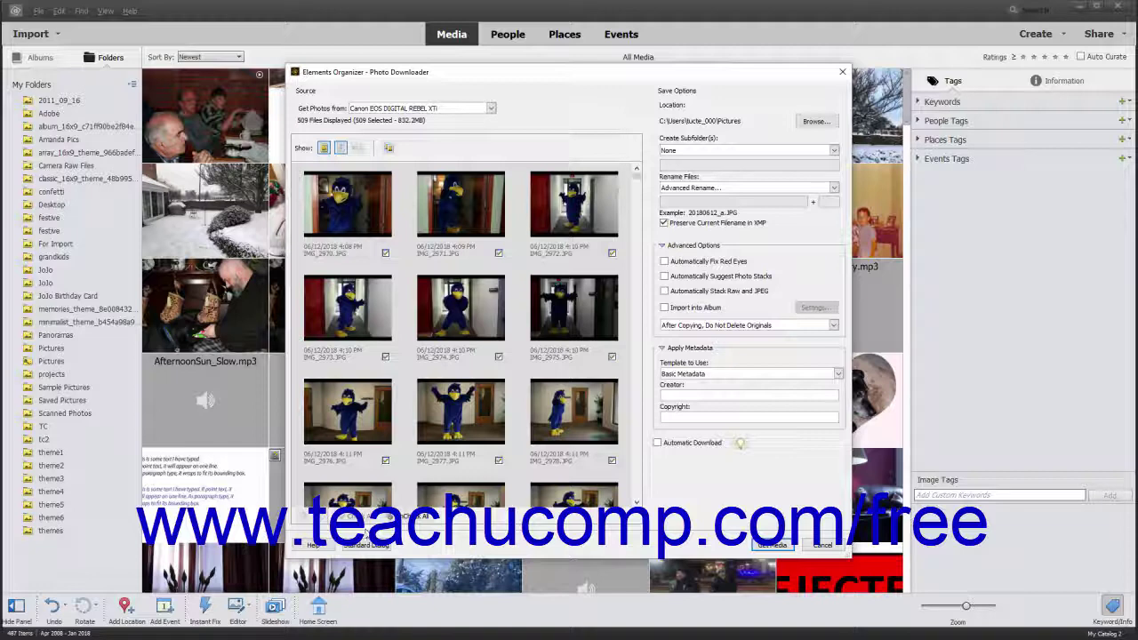
Uncheck IMG_2970 in the thumbnail grid, leaving 508 files selected.
{"action": "left_click", "coordinate": [368, 545]}
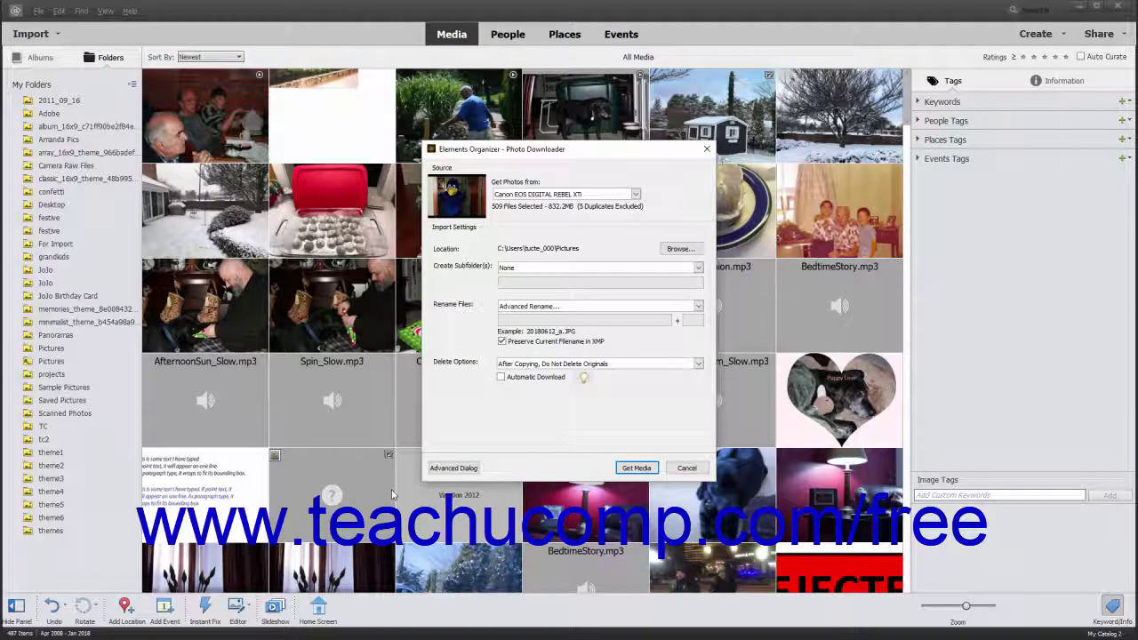
{"action": "left_click", "coordinate": [443, 468]}
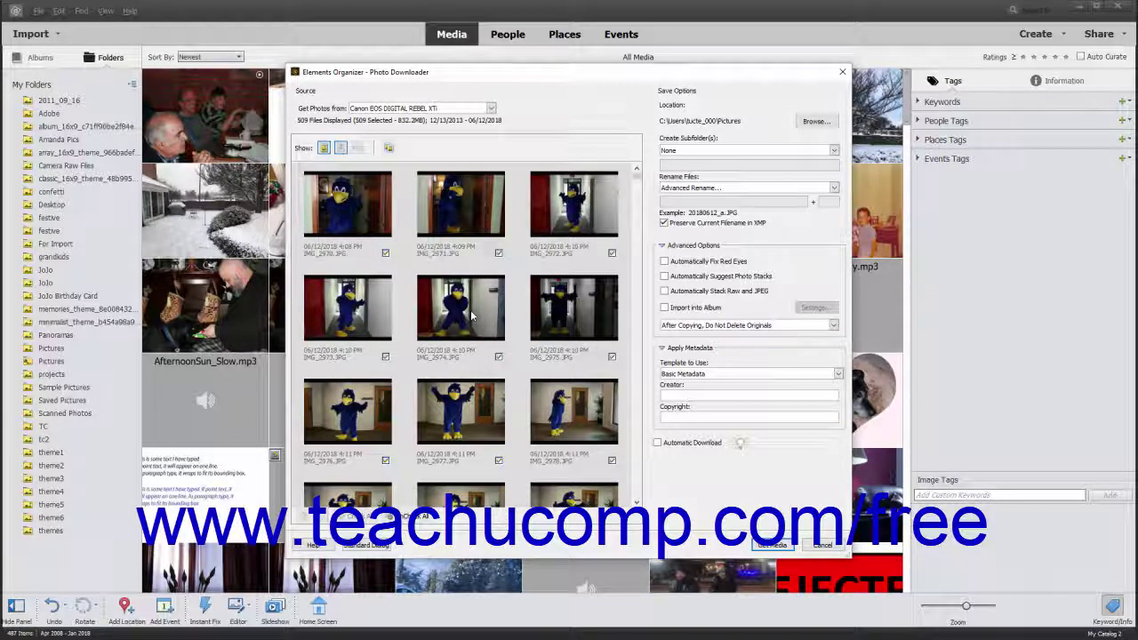
{"action": "scroll", "coordinate": [473, 316], "scroll_direction": "down", "scroll_amount": 3}
{"action": "scroll", "coordinate": [472, 316], "scroll_direction": "down", "scroll_amount": 9}
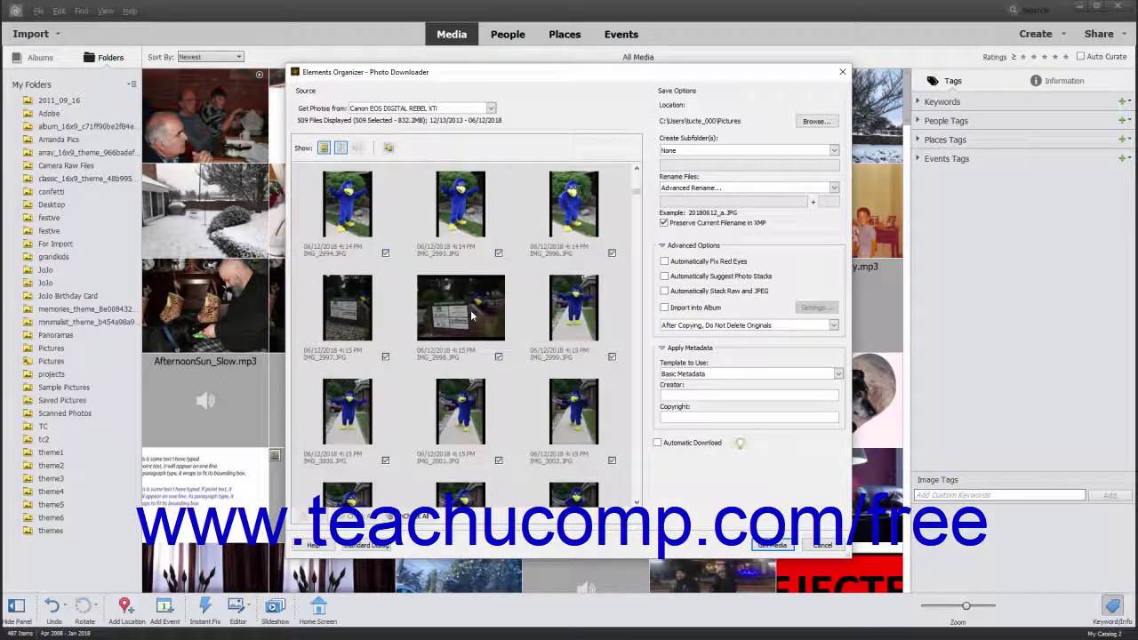
{"action": "scroll", "coordinate": [472, 316], "scroll_direction": "up", "scroll_amount": 12}
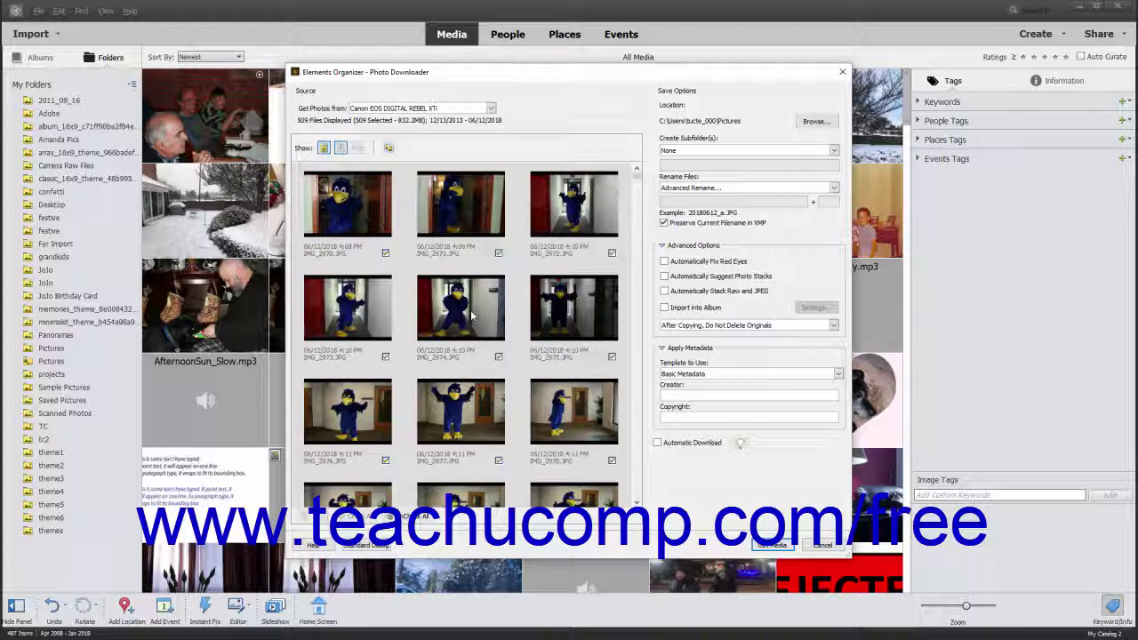
{"action": "left_click", "coordinate": [385, 254]}
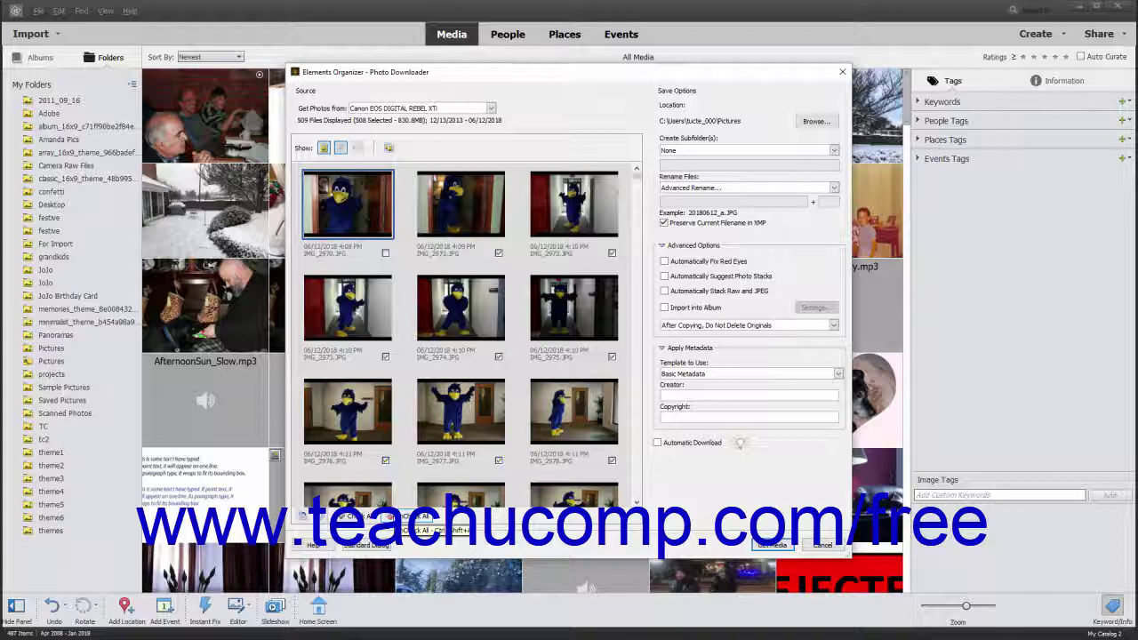
Uncheck all, then select only IMG_2970, 2971, 2972, 2977 and 2978.
{"action": "left_click", "coordinate": [416, 518]}
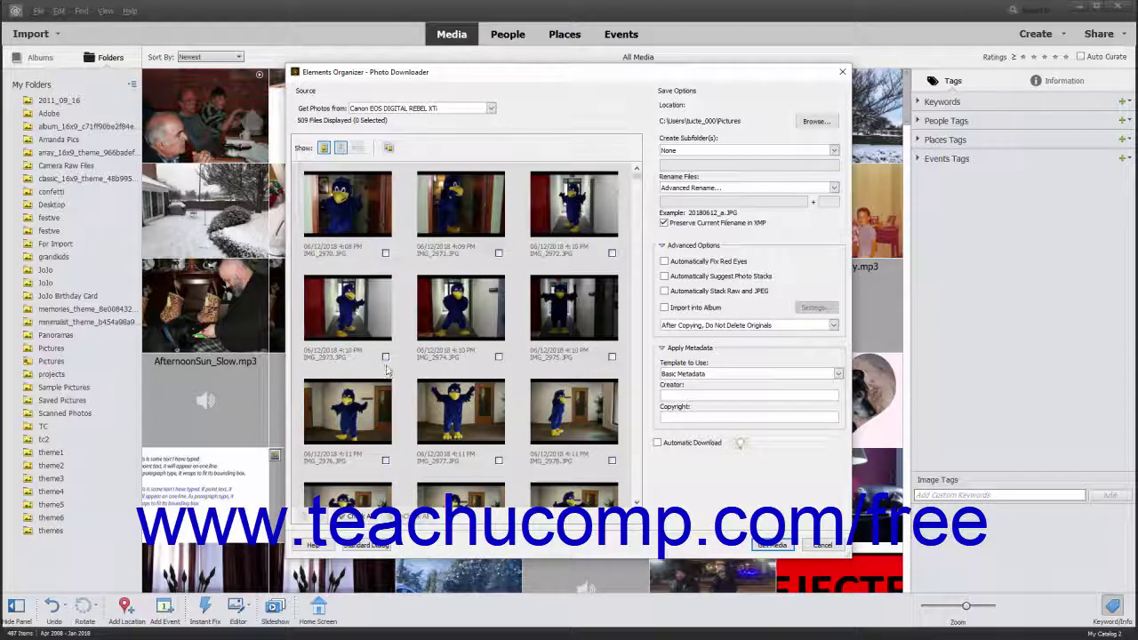
{"action": "left_click", "coordinate": [385, 253]}
{"action": "left_click", "coordinate": [498, 252]}
{"action": "left_click", "coordinate": [612, 253]}
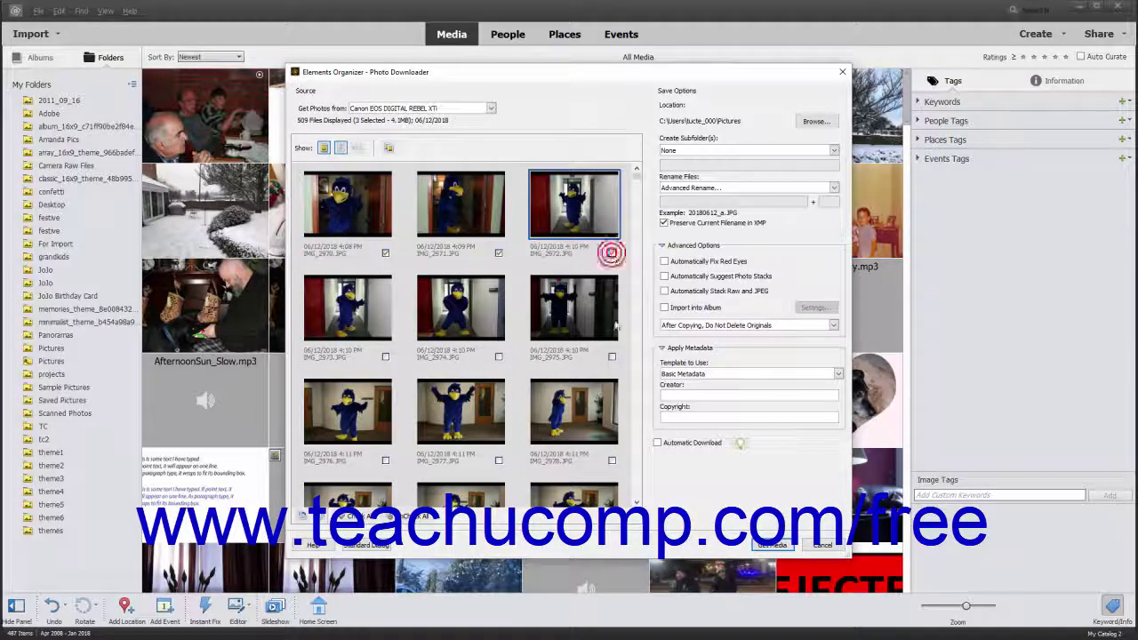
{"action": "left_click", "coordinate": [611, 461]}
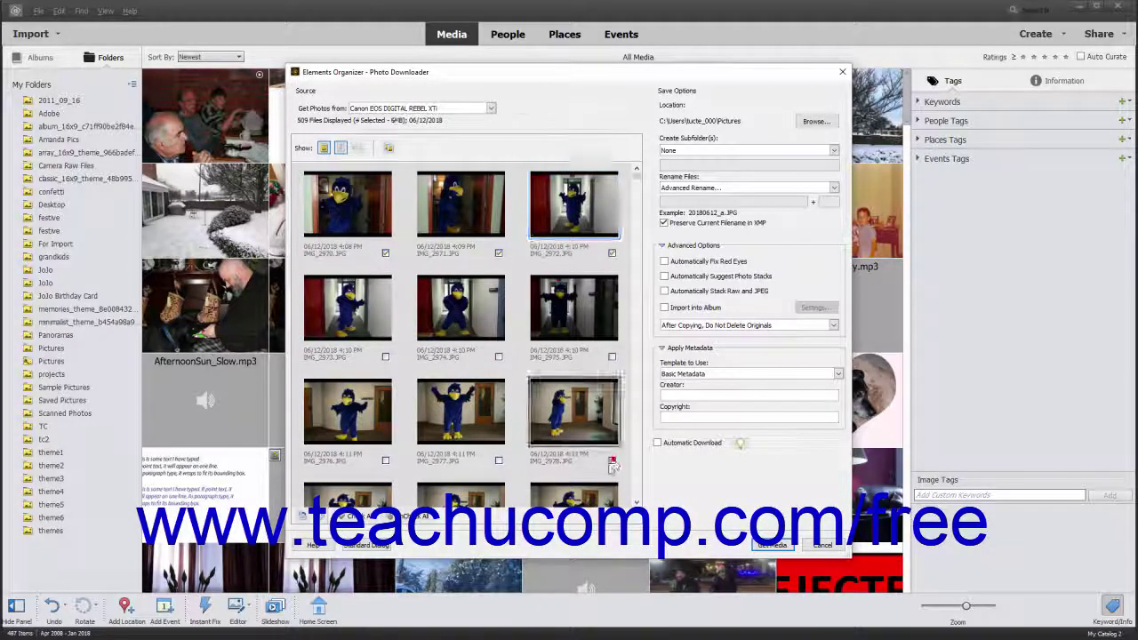
{"action": "left_click", "coordinate": [498, 461]}
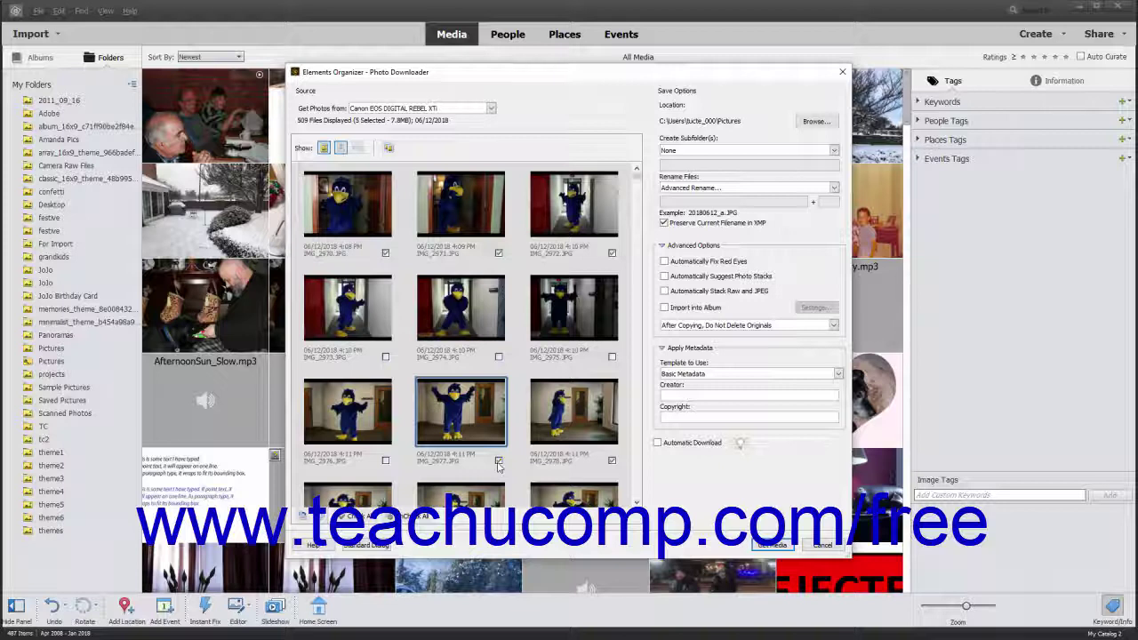
{"action": "left_click", "coordinate": [499, 461]}
{"action": "left_click", "coordinate": [363, 126]}
{"action": "left_click", "coordinate": [834, 153]}
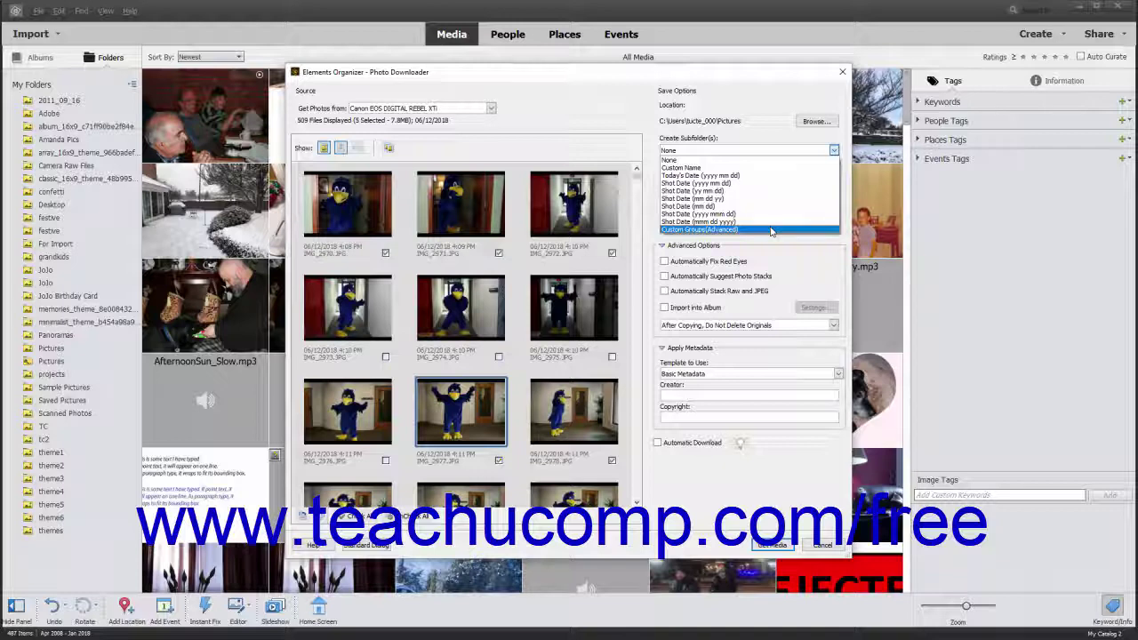
{"action": "left_click", "coordinate": [771, 229]}
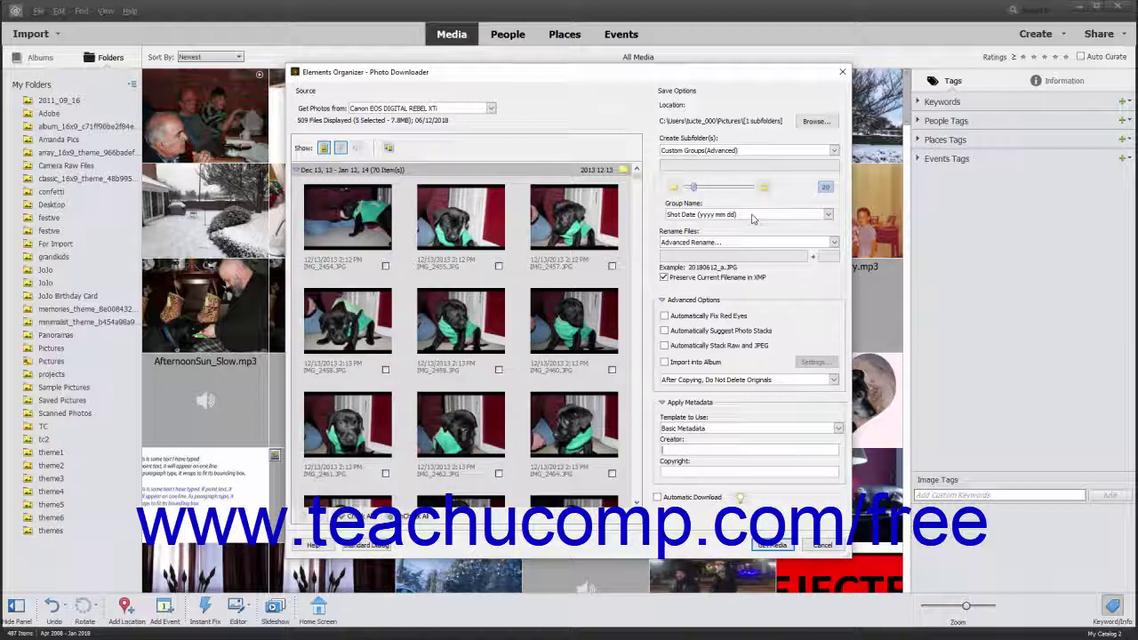
{"action": "left_click", "coordinate": [827, 215]}
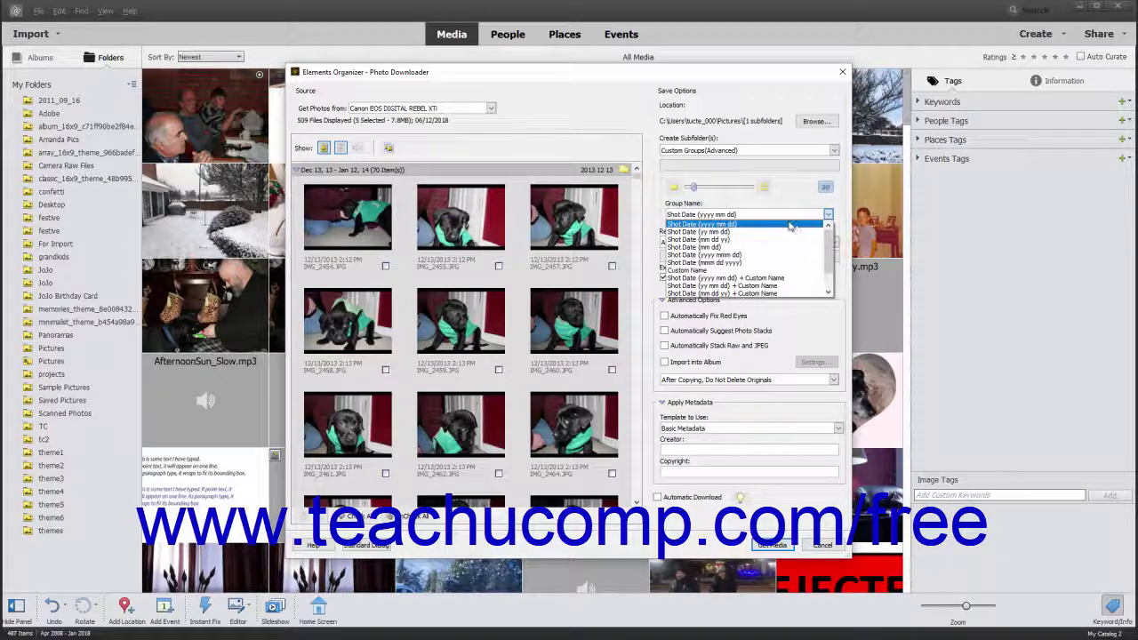
{"action": "left_click", "coordinate": [791, 225]}
{"action": "mouse_move", "coordinate": [699, 192]}
{"action": "left_mouse_down"}
{"action": "mouse_move", "coordinate": [719, 189]}
{"action": "mouse_move", "coordinate": [702, 190]}
{"action": "left_mouse_up"}
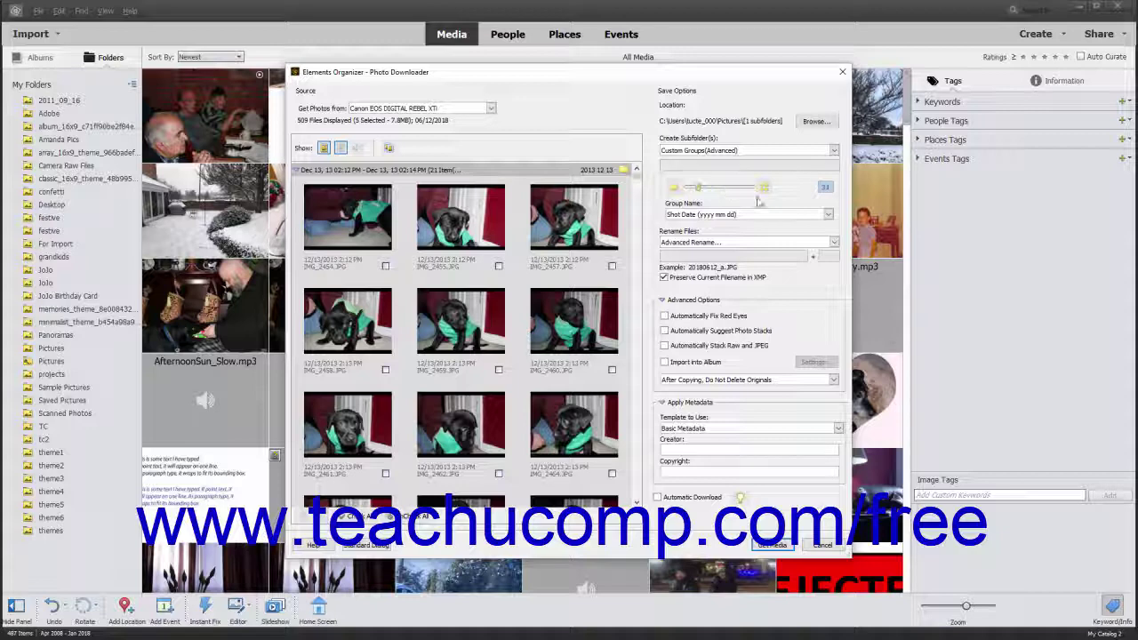
{"action": "left_click", "coordinate": [829, 217]}
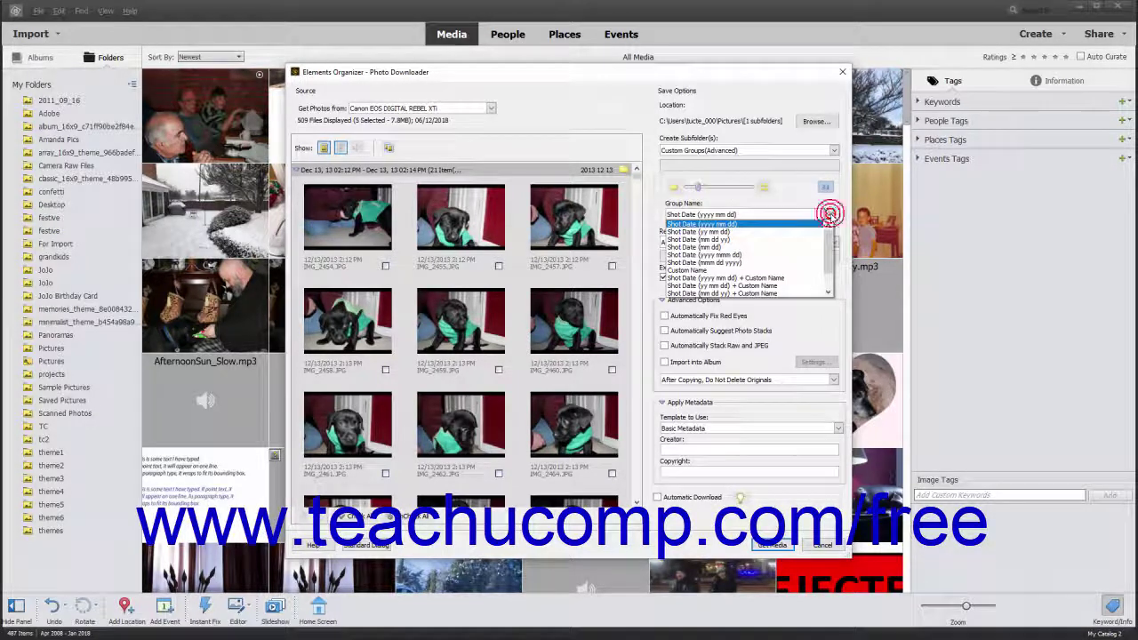
{"action": "left_click", "coordinate": [770, 272]}
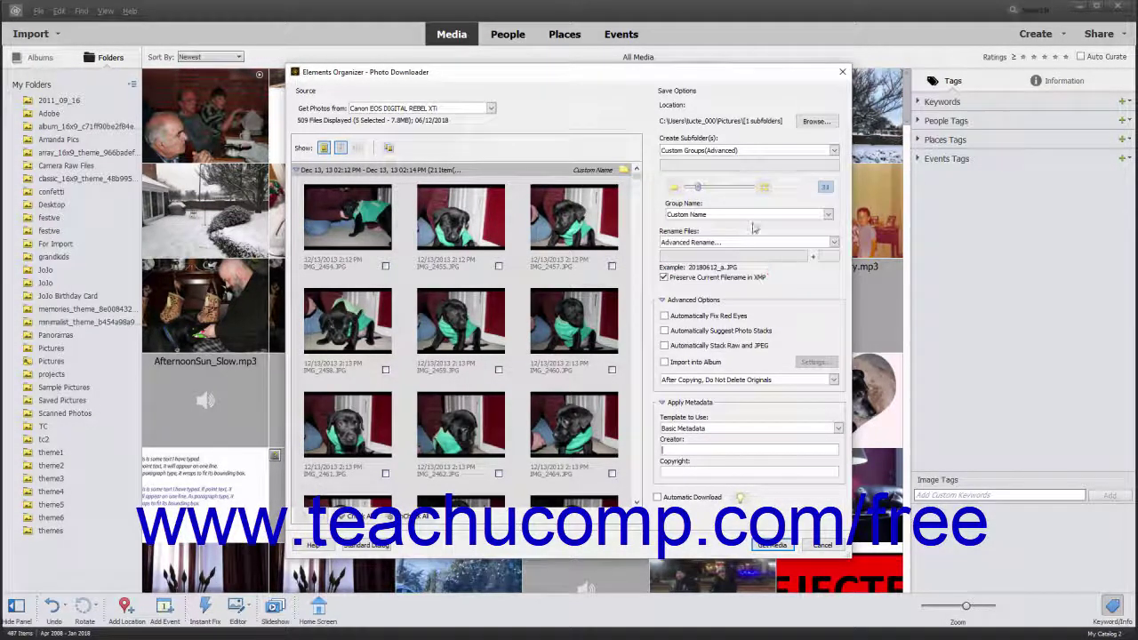
{"action": "left_click", "coordinate": [602, 171]}
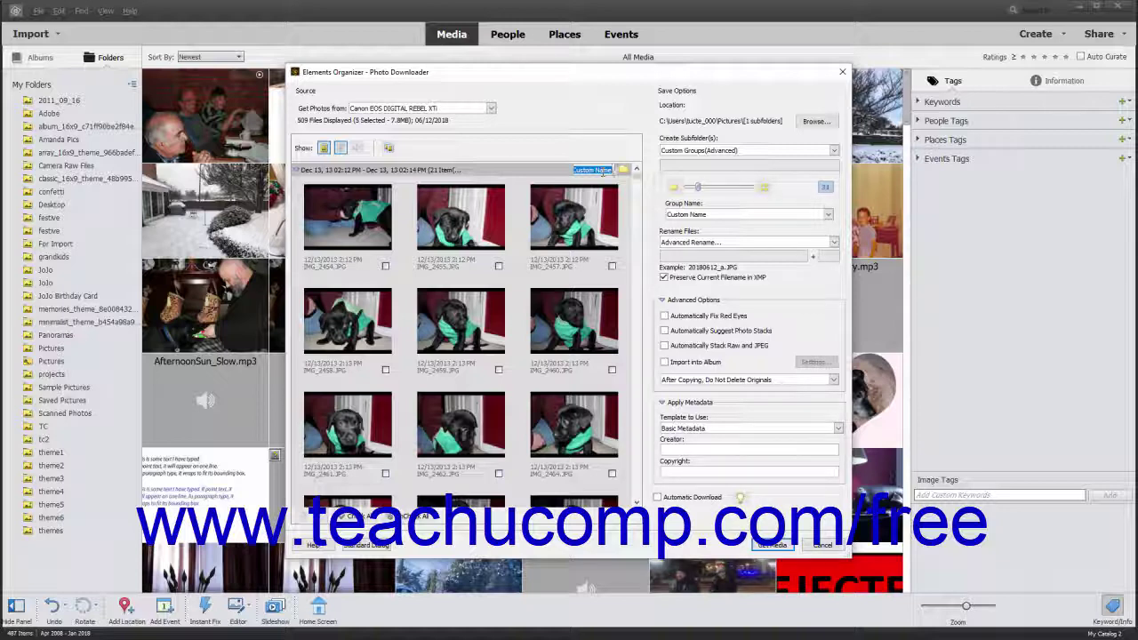
{"action": "left_click", "coordinate": [827, 151]}
{"action": "left_click", "coordinate": [807, 161]}
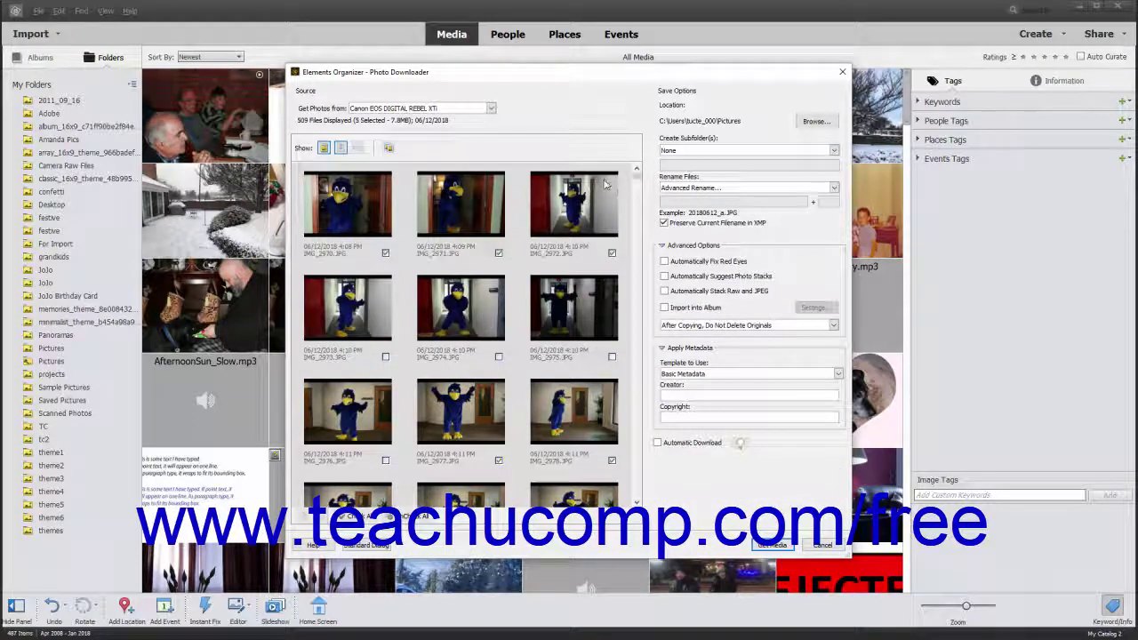
{"action": "left_click", "coordinate": [367, 219]}
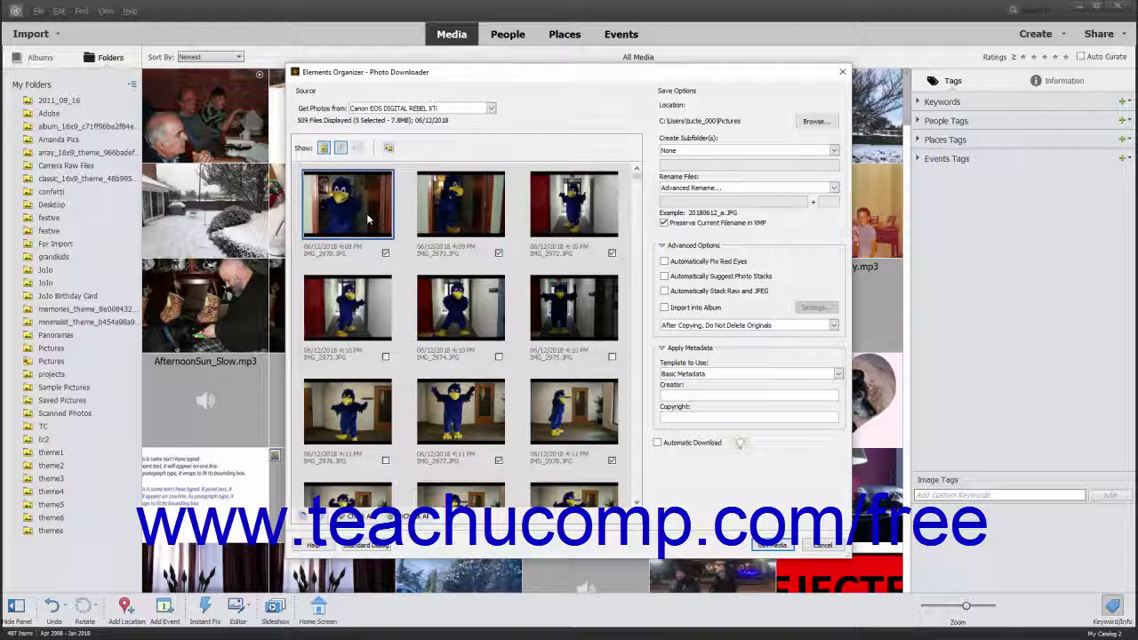
{"action": "left_click", "coordinate": [323, 516]}
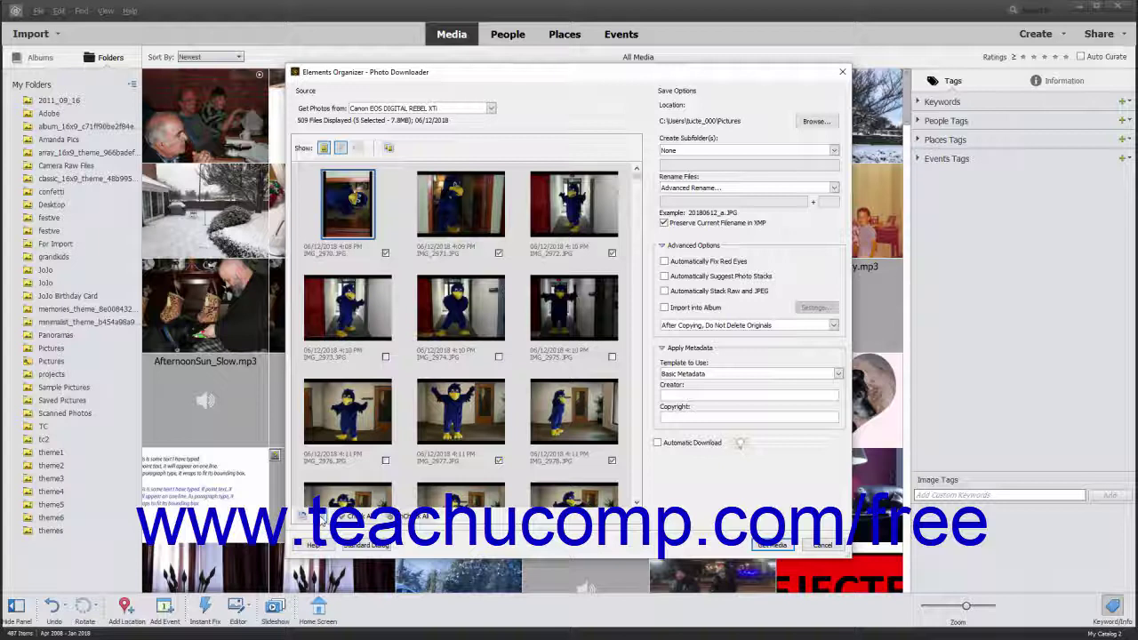
{"action": "left_click", "coordinate": [303, 516]}
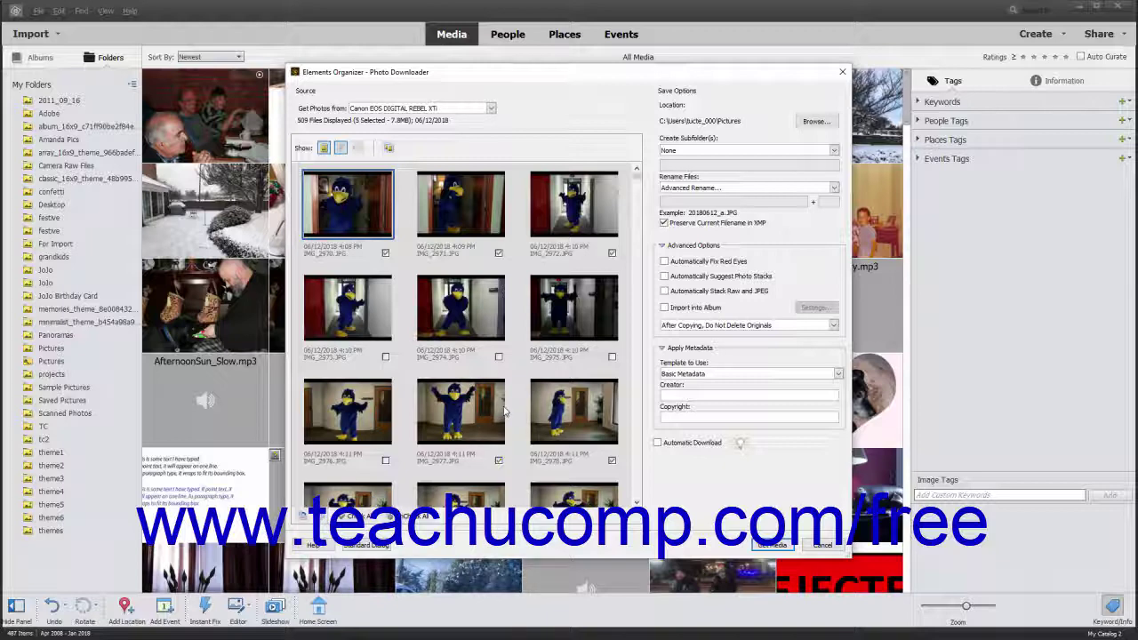
{"action": "left_click", "coordinate": [696, 247]}
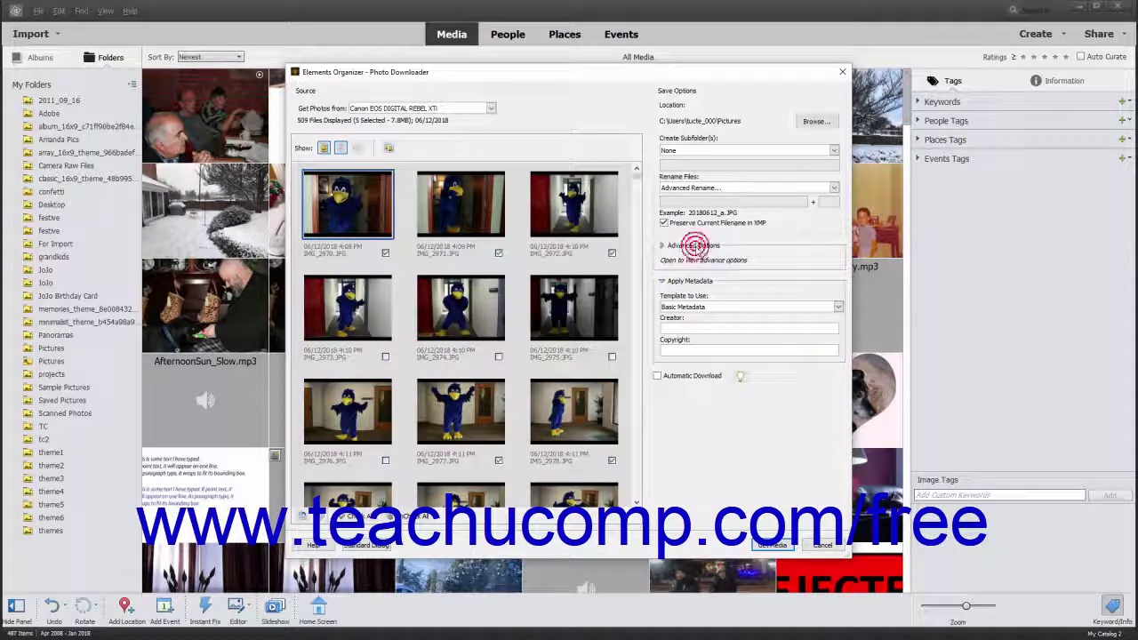
{"action": "left_click", "coordinate": [696, 247]}
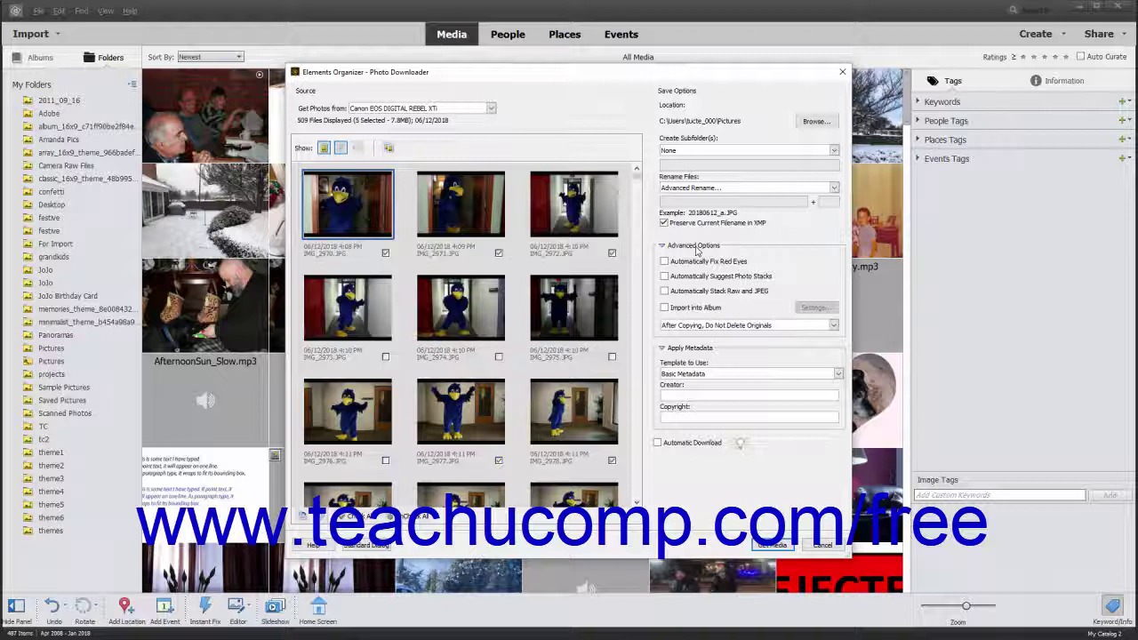
{"action": "left_click", "coordinate": [696, 308]}
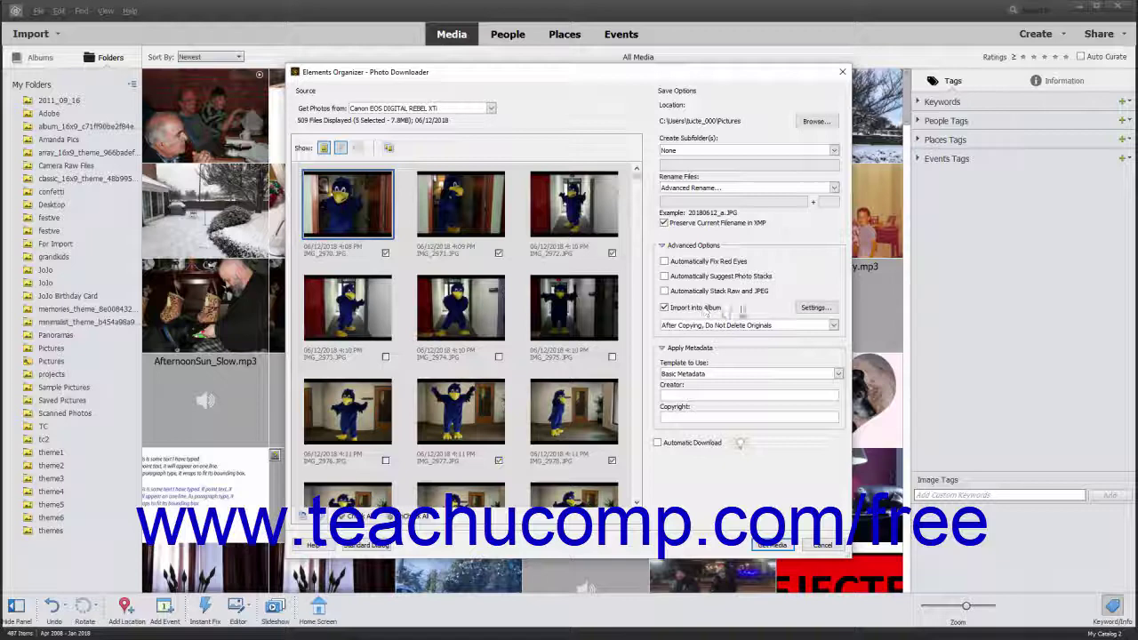
{"action": "left_click", "coordinate": [814, 307]}
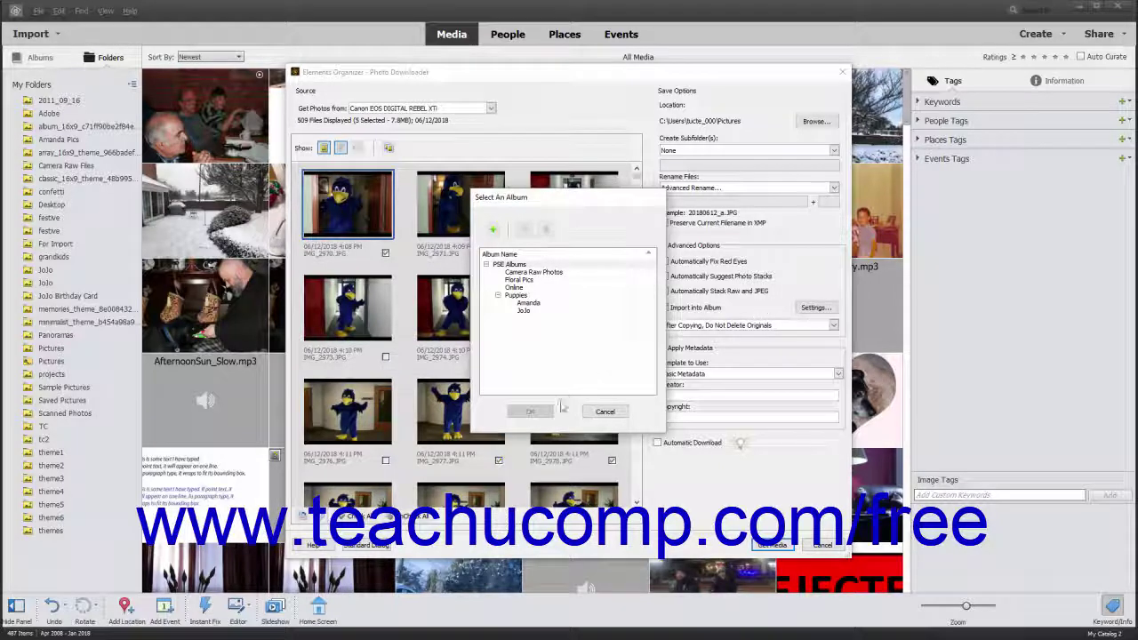
{"action": "left_click", "coordinate": [612, 414]}
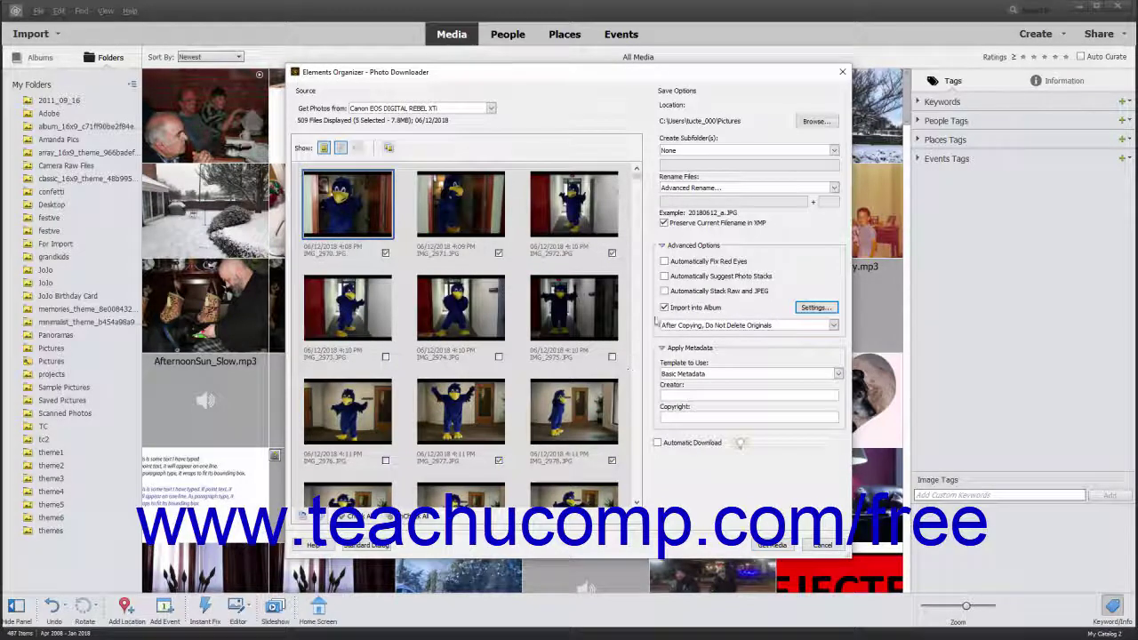
{"action": "left_click", "coordinate": [664, 308]}
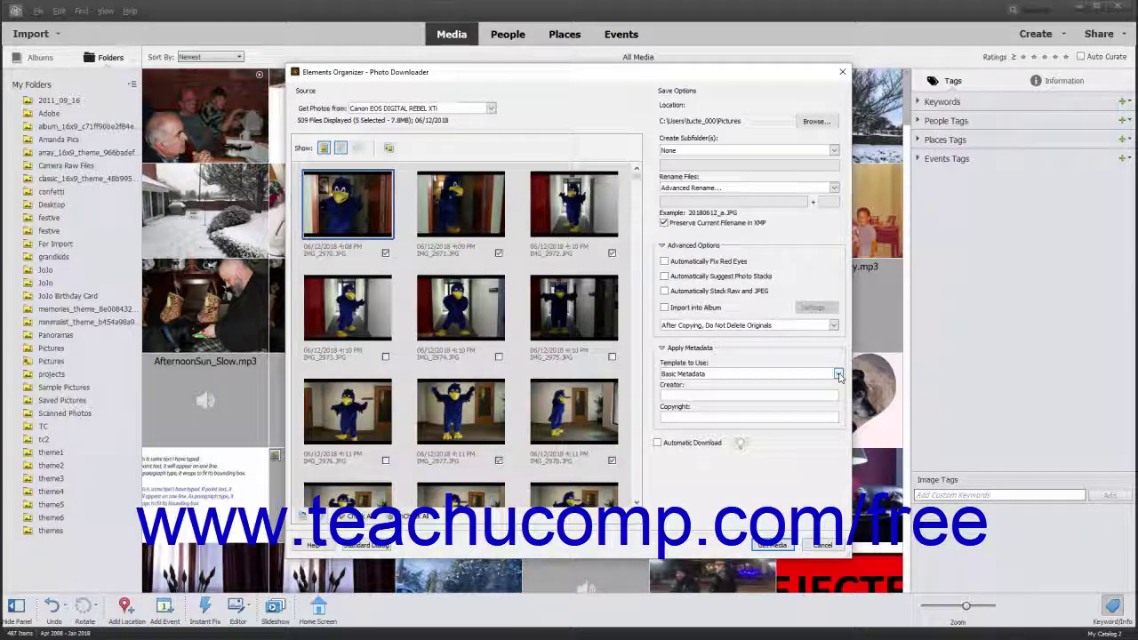
{"action": "left_click", "coordinate": [838, 374]}
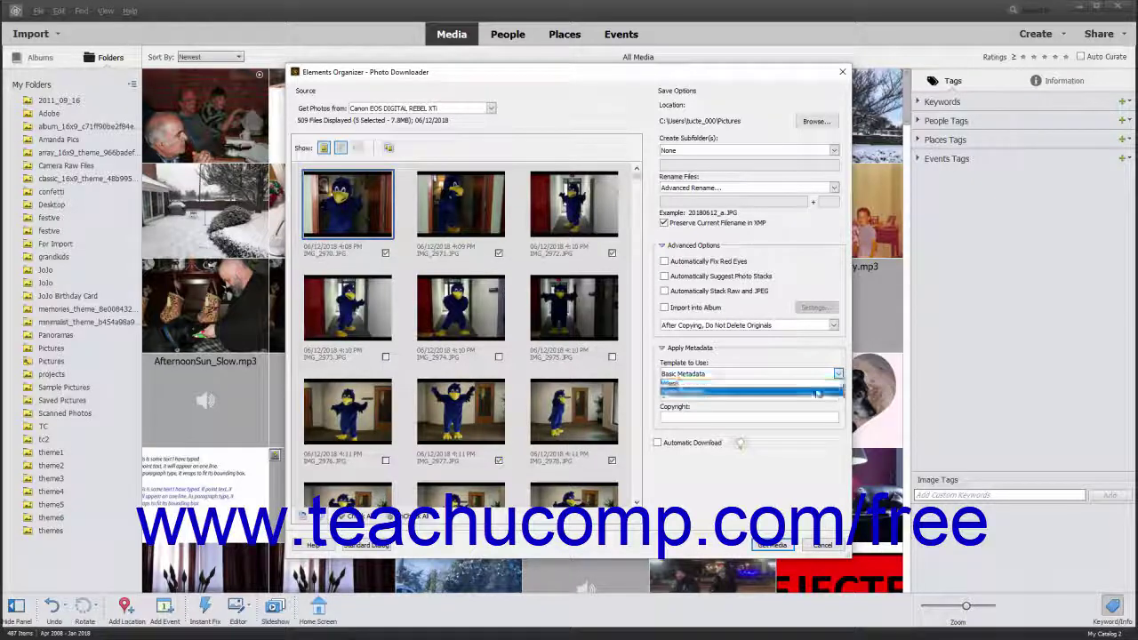
{"action": "left_click", "coordinate": [811, 391]}
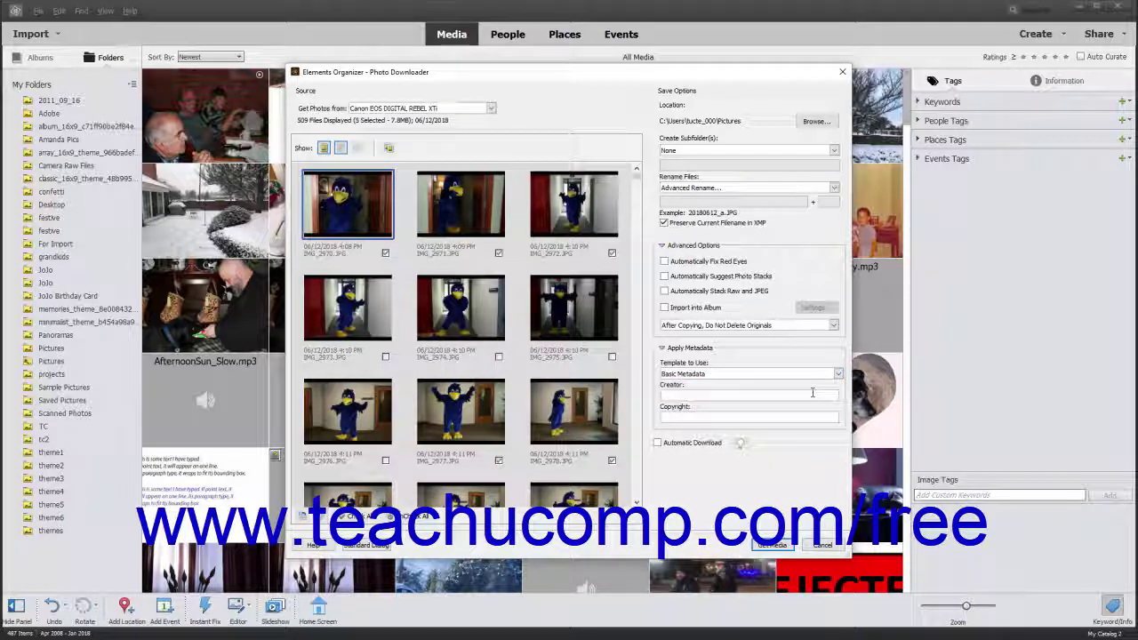
{"action": "left_click", "coordinate": [783, 397]}
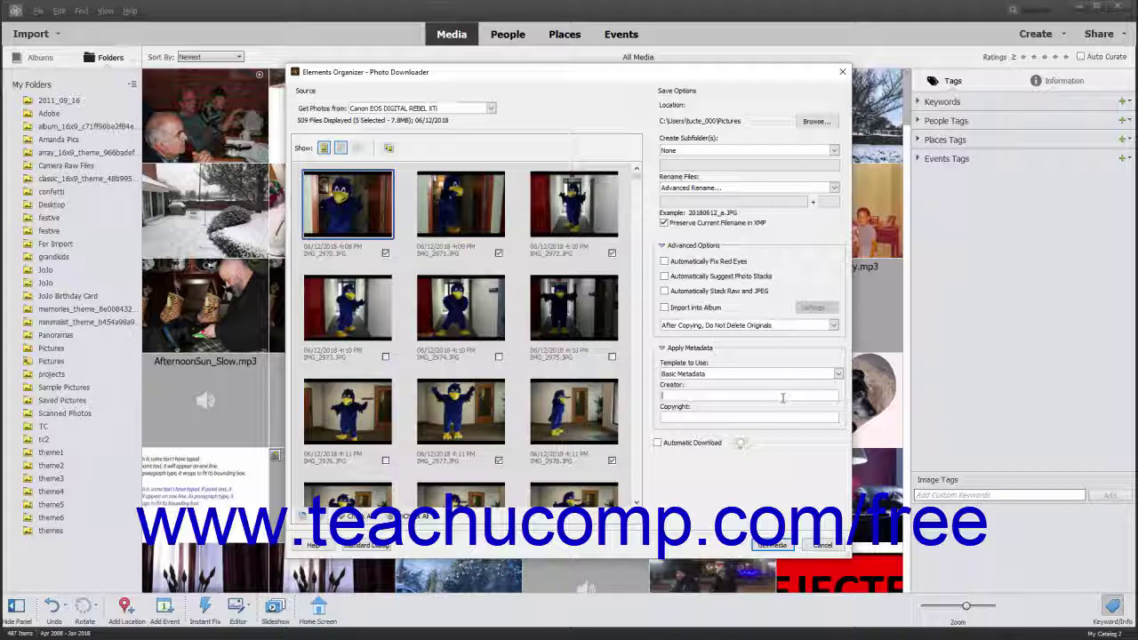